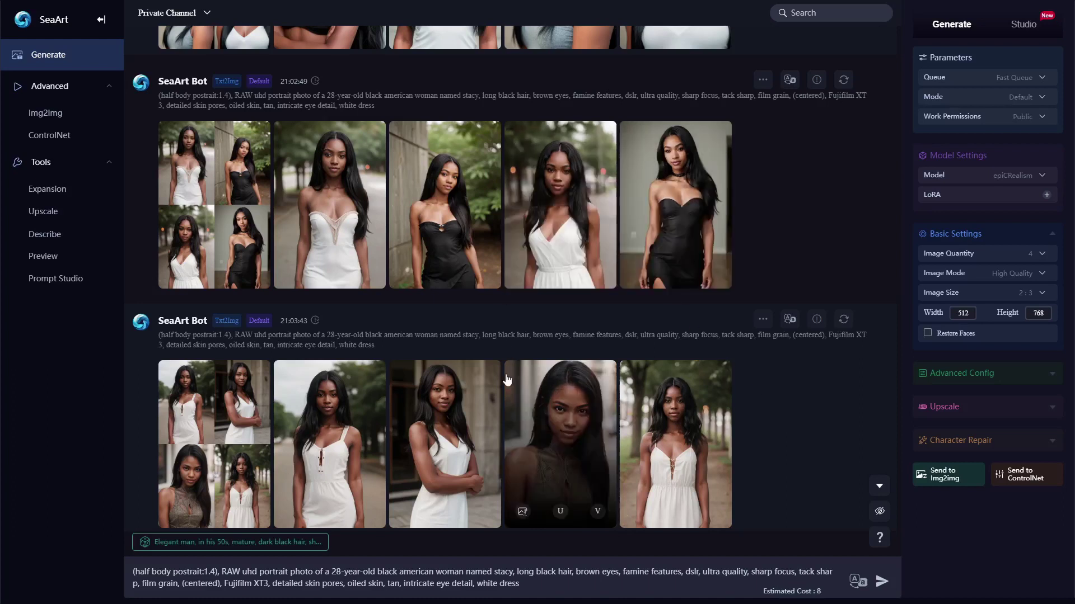
- Examine the portrait batches and their shared prompt, focusing on the character's name, the physical description and the "white dress" wording
scroll(506, 370, down, 4)
scroll(506, 376, down, 1)
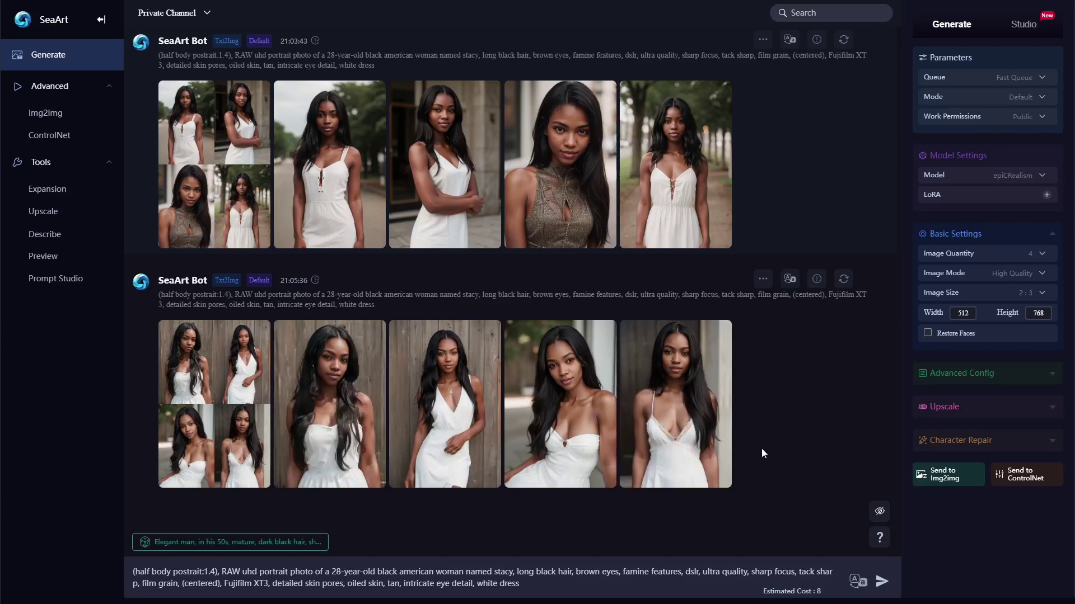
scroll(762, 449, up, 4)
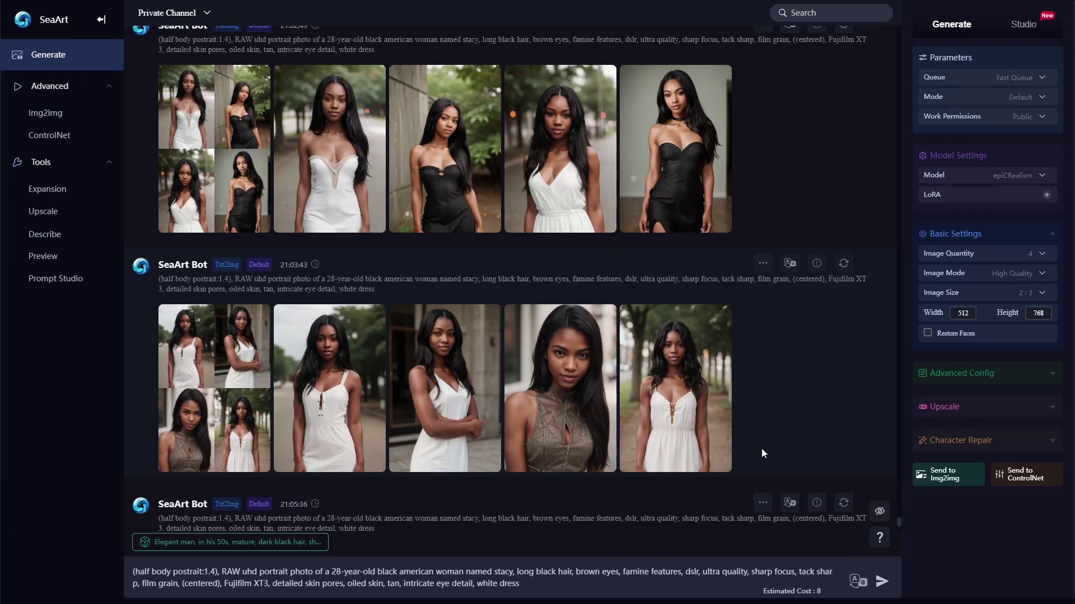
scroll(761, 452, up, 1)
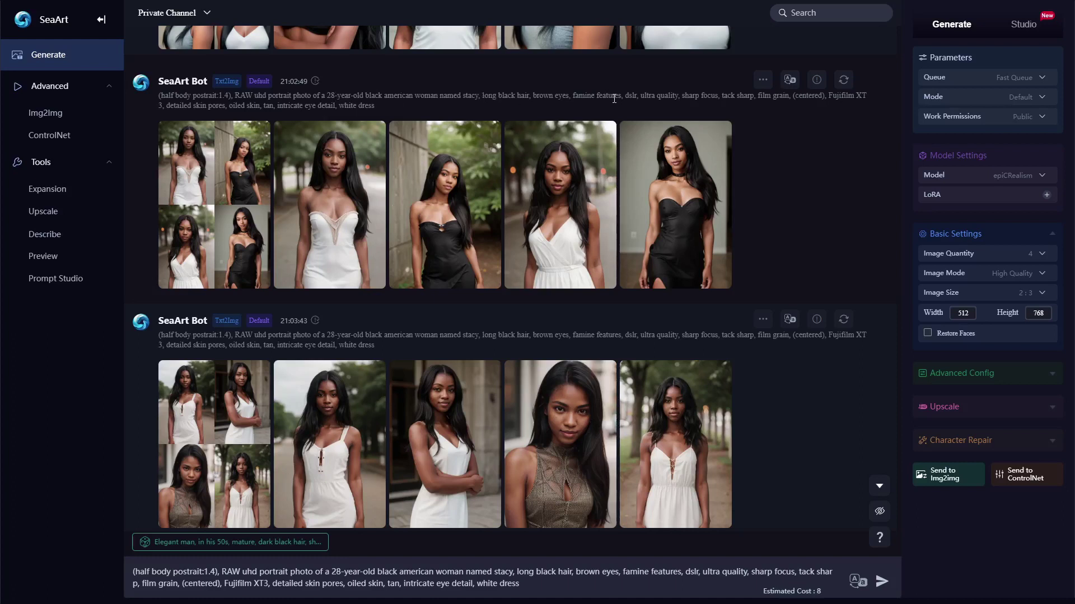
drag(625, 96, 409, 102)
click(409, 102)
drag(383, 111, 342, 115)
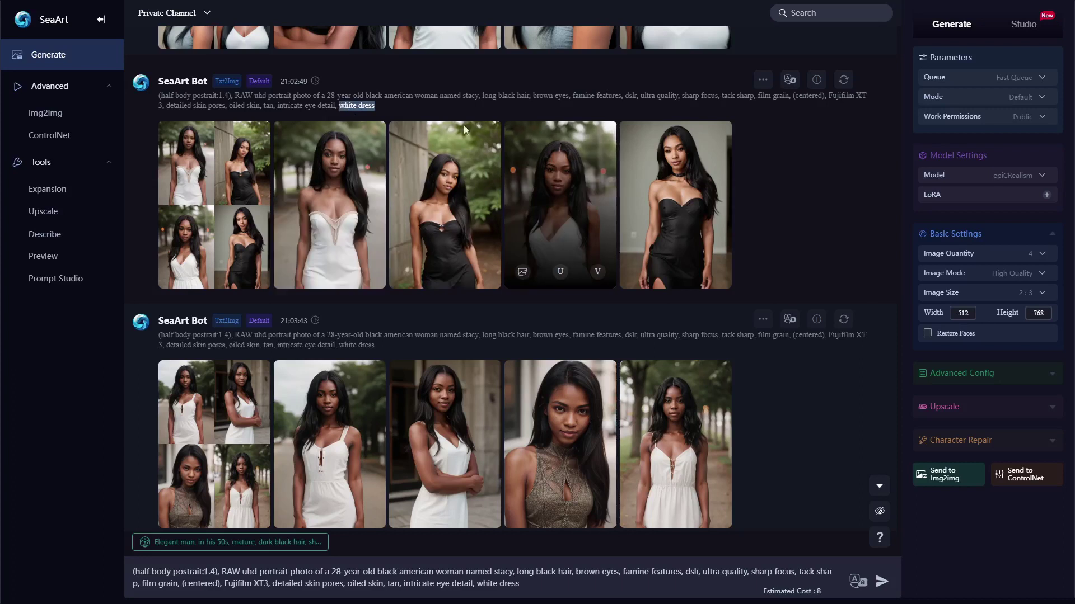
click(382, 104)
mouse_move(363, 104)
mouse_down()
mouse_move(335, 105)
mouse_move(370, 104)
mouse_up()
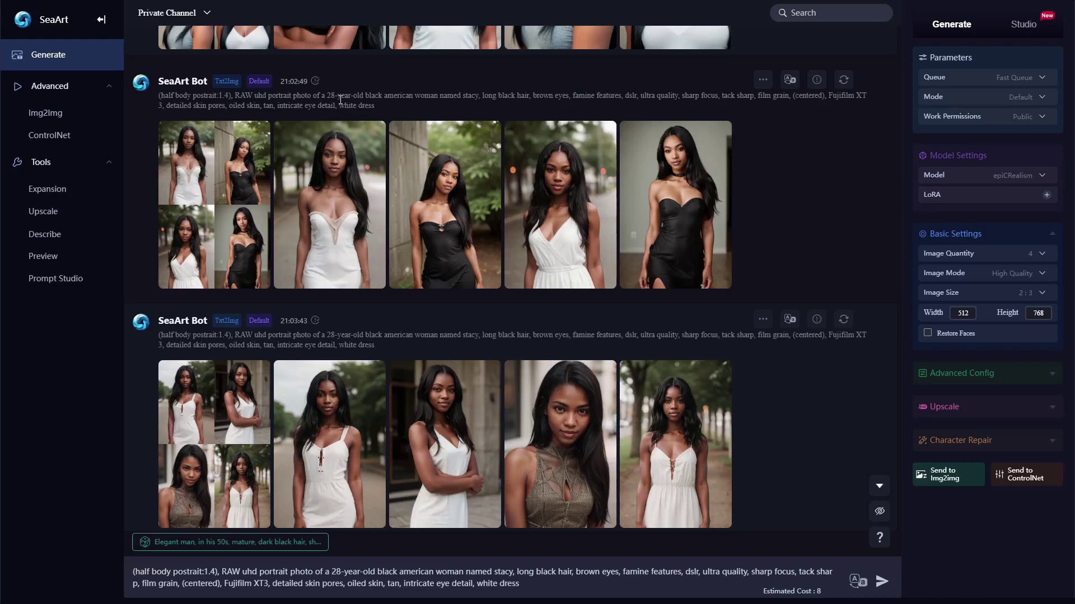
drag(364, 96, 418, 104)
click(411, 106)
double_click(469, 95)
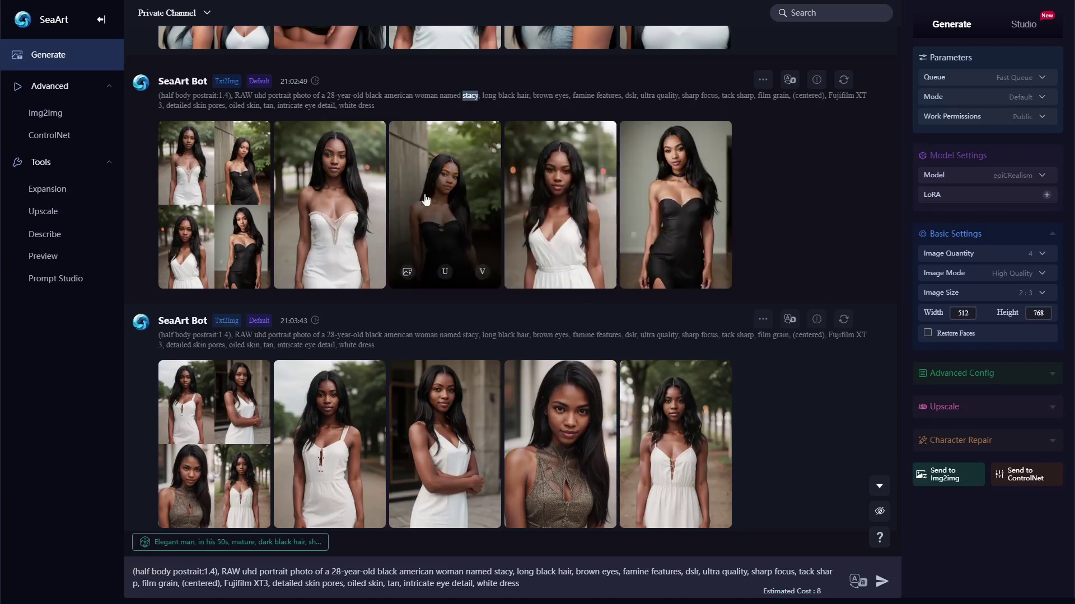
click(492, 96)
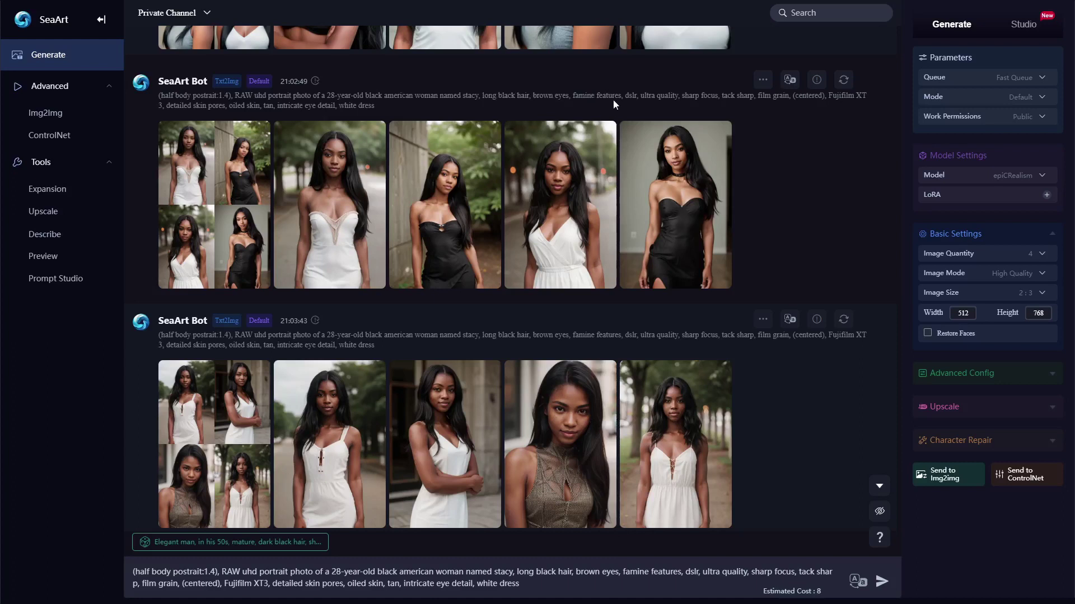
mouse_move(351, 165)
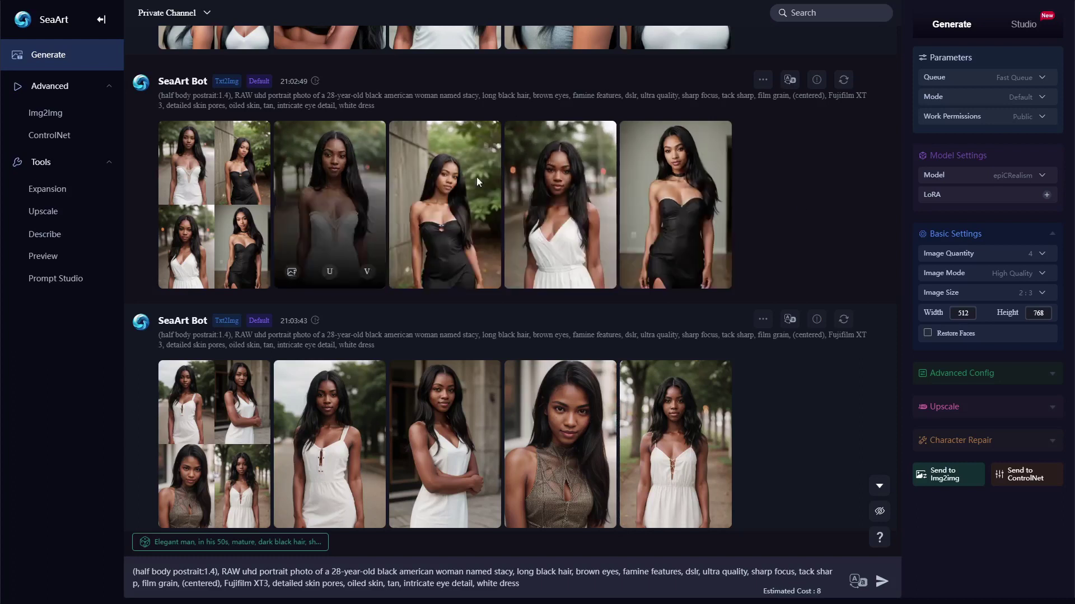
- View the enlarged four-image grids of the 21:02:49, 21:03:43 and 21:05:36 batches to compare the faces
click(213, 180)
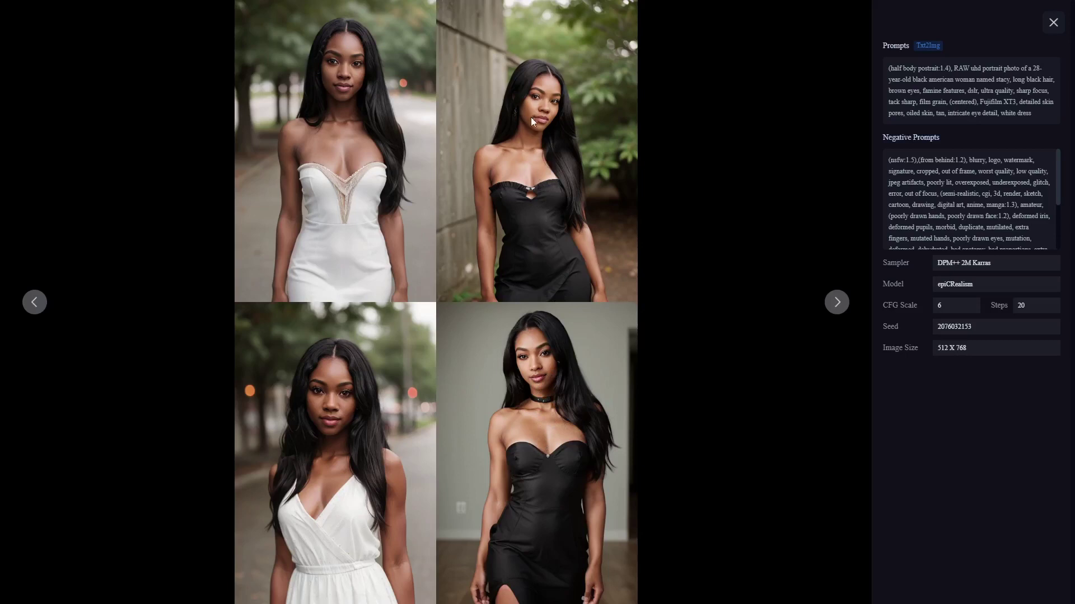
click(1053, 23)
click(221, 417)
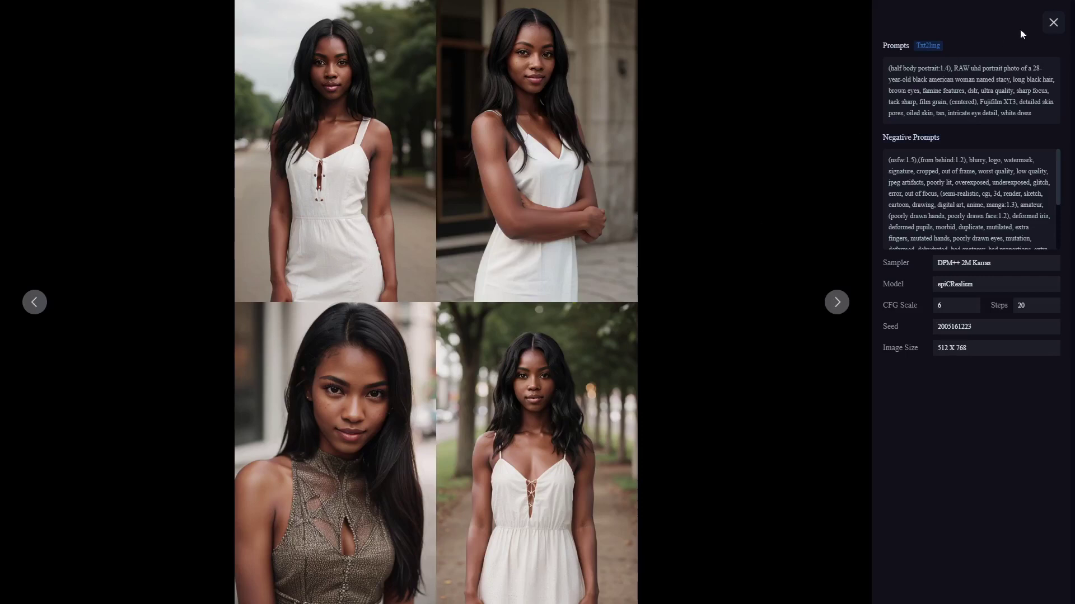
click(1050, 26)
scroll(554, 336, down, 5)
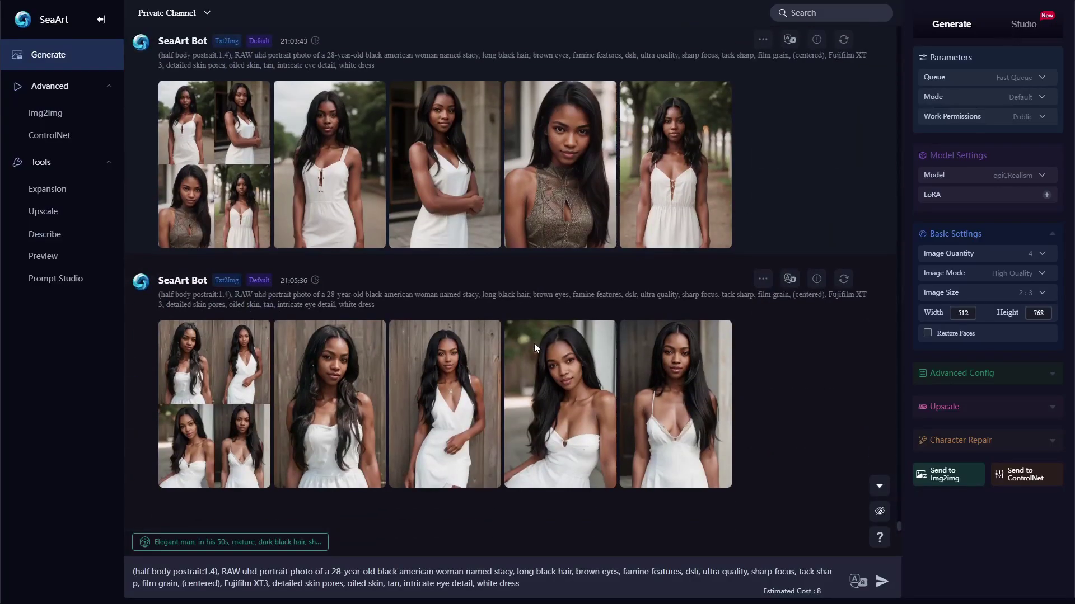
click(230, 397)
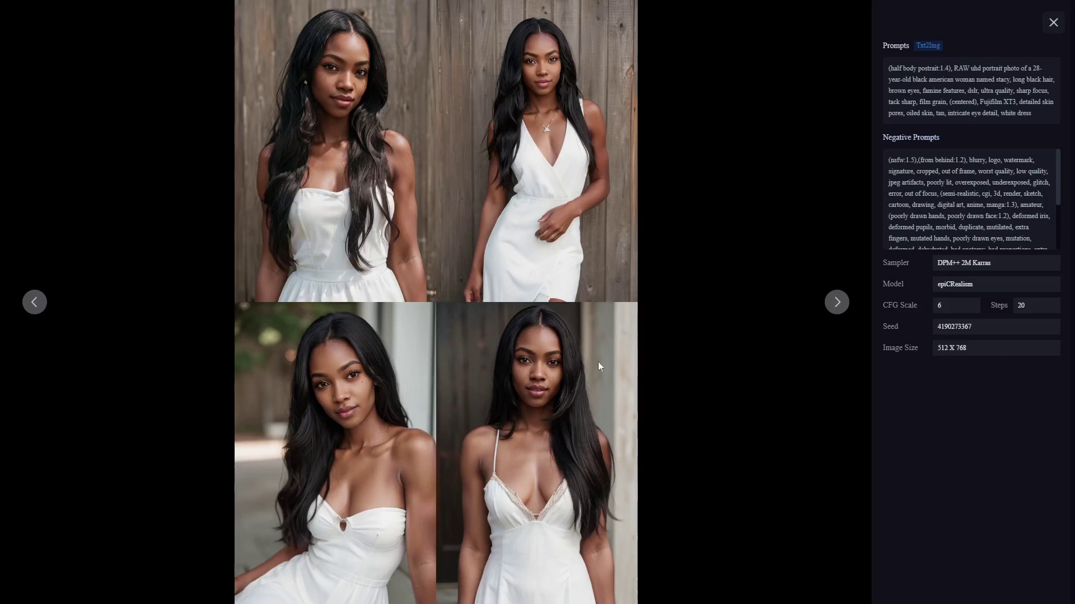
click(1053, 22)
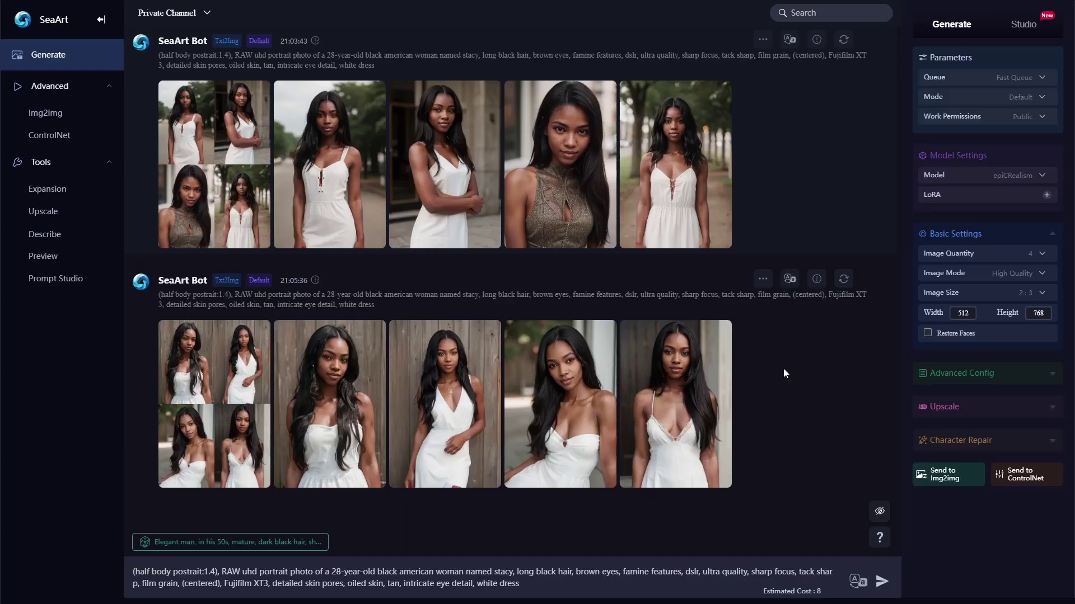
- Open variations for the portrait with the black dress and choker in the 21:02:49 batch, and send it to ControlNet
scroll(775, 392, up, 4)
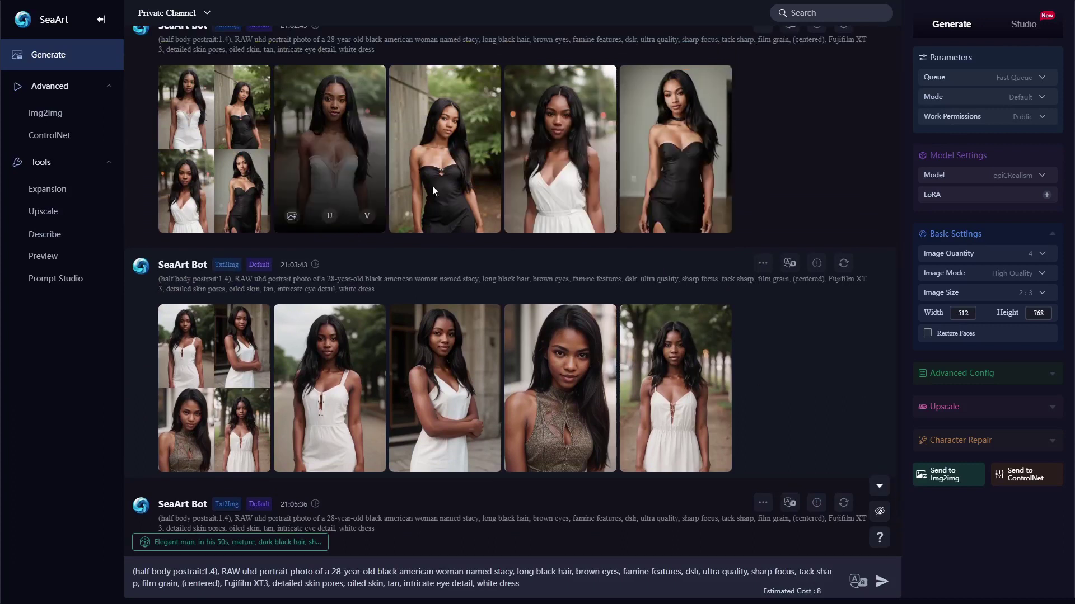
scroll(385, 376, down, 4)
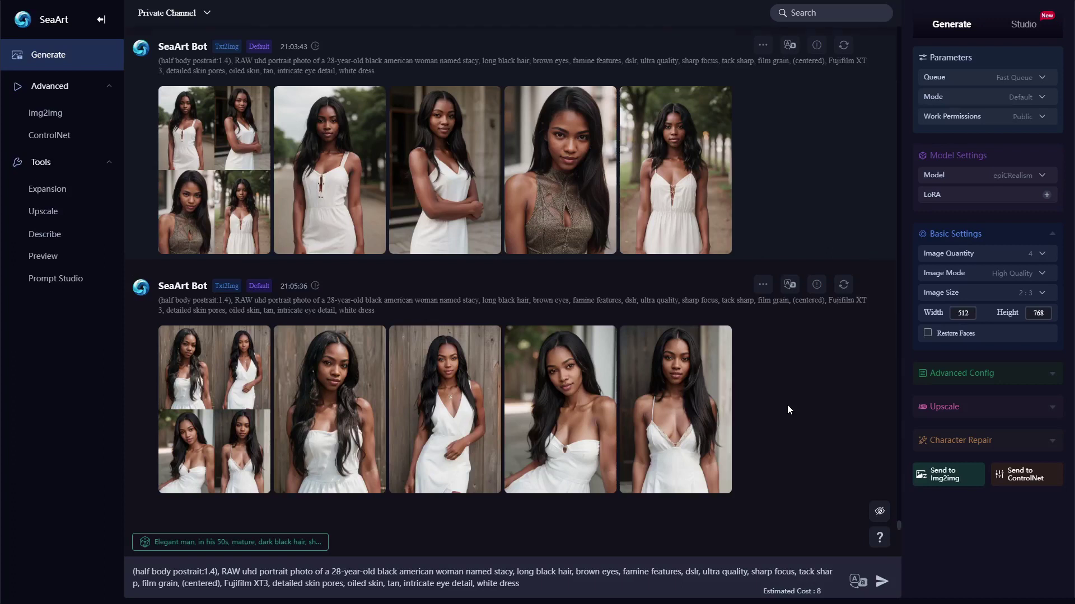
scroll(787, 405, up, 4)
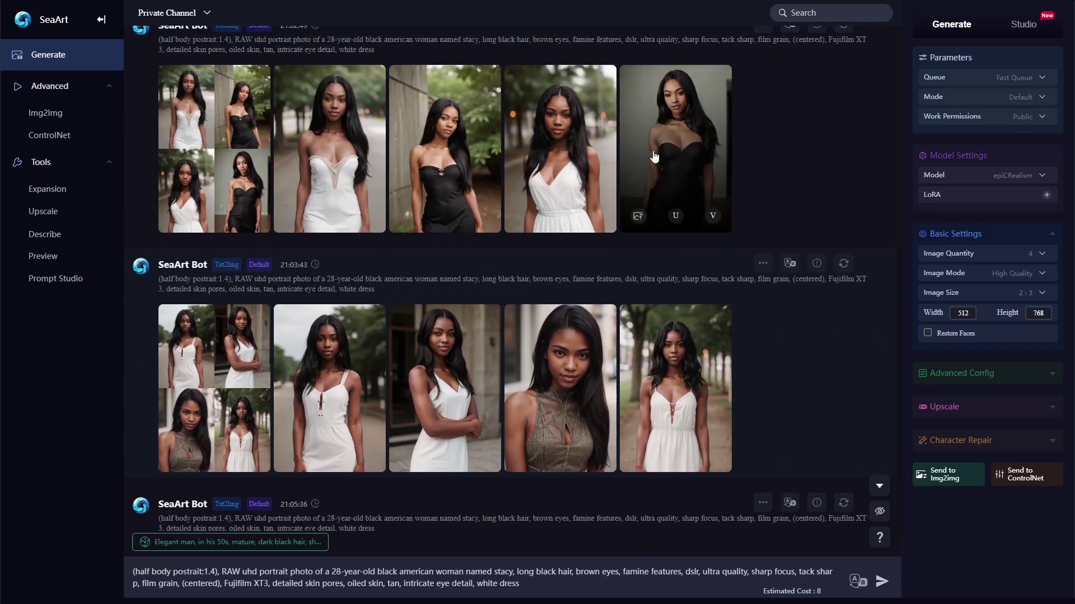
click(654, 156)
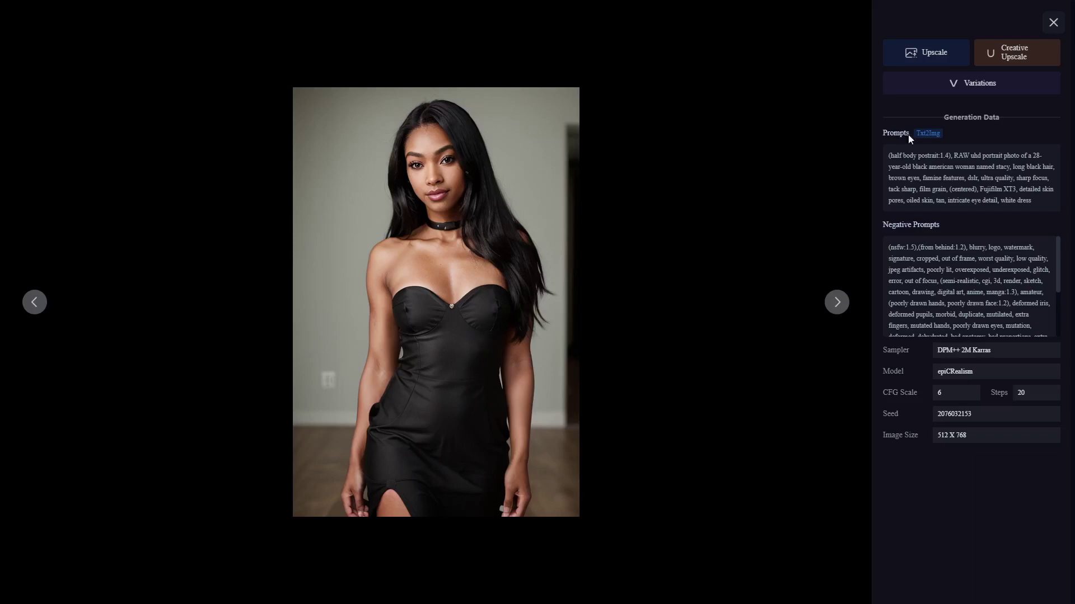
click(950, 85)
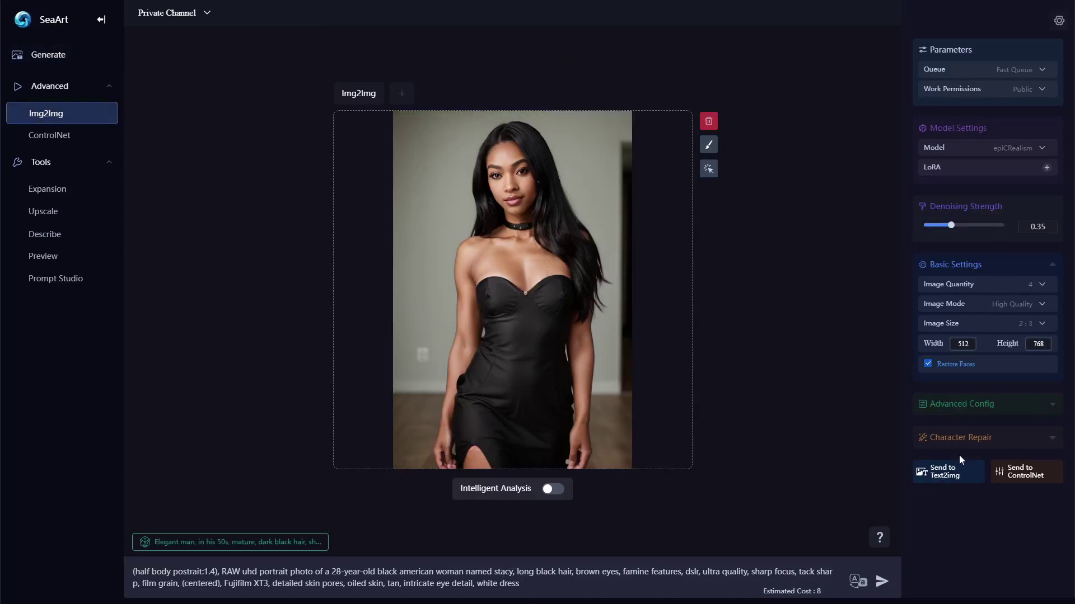
click(1020, 476)
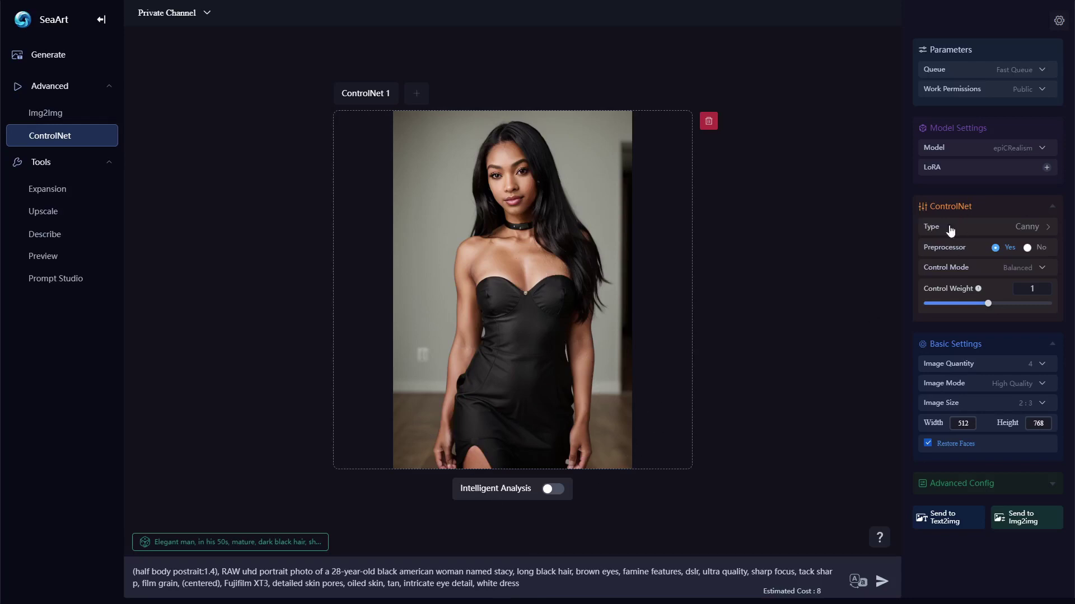
- Set the ControlNet type to Reference Generation for the black-dress portrait
click(958, 229)
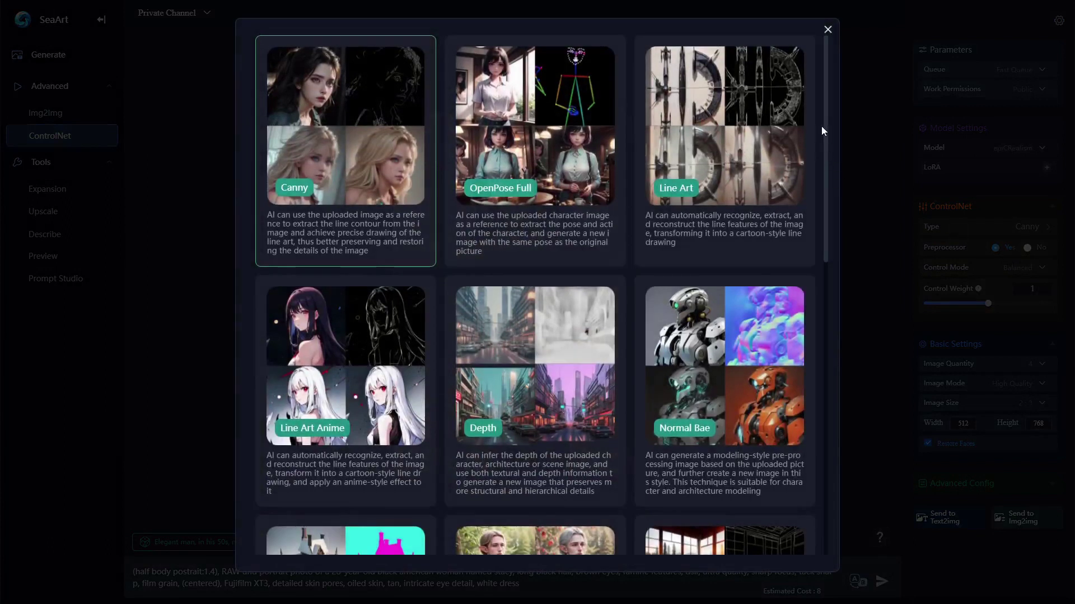
scroll(610, 403, down, 12)
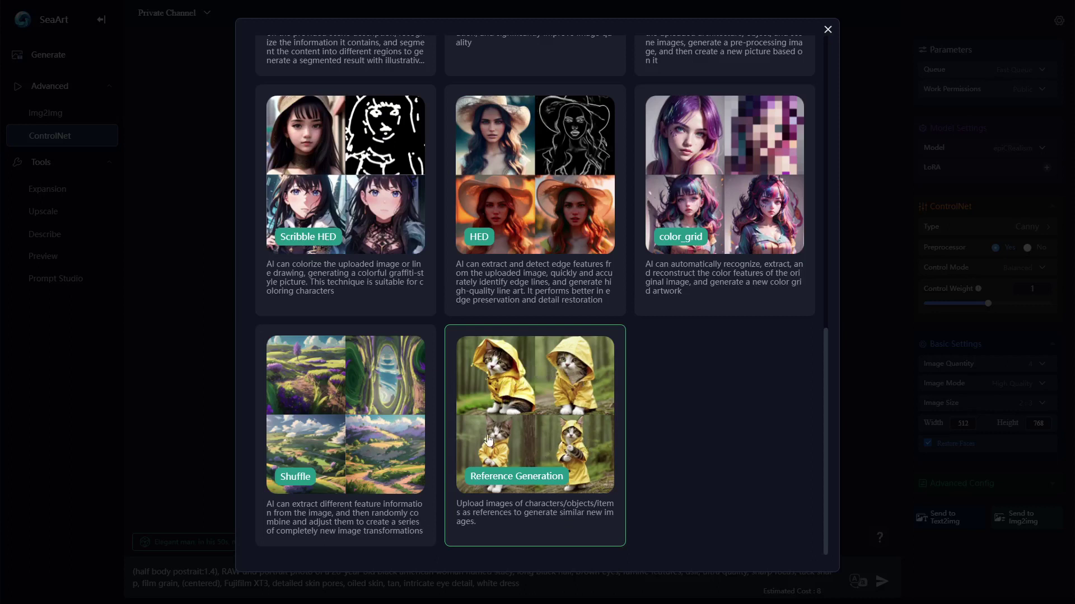
click(534, 419)
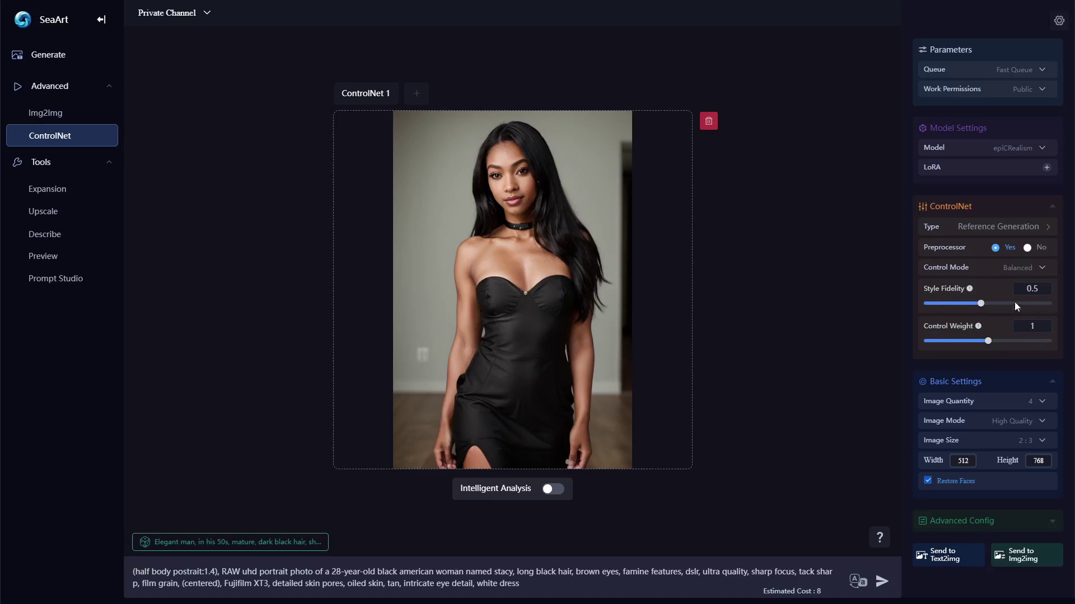
- Raise Style Fidelity and Control Weight slightly above their defaults and generate the images from the black-dress reference
mouse_move(969, 290)
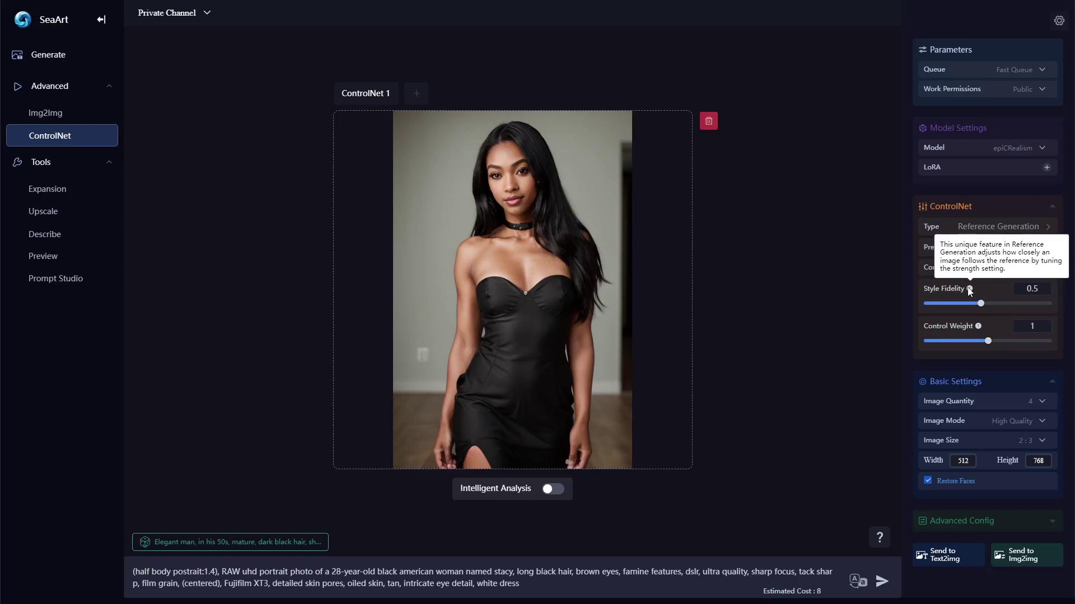
mouse_move(980, 328)
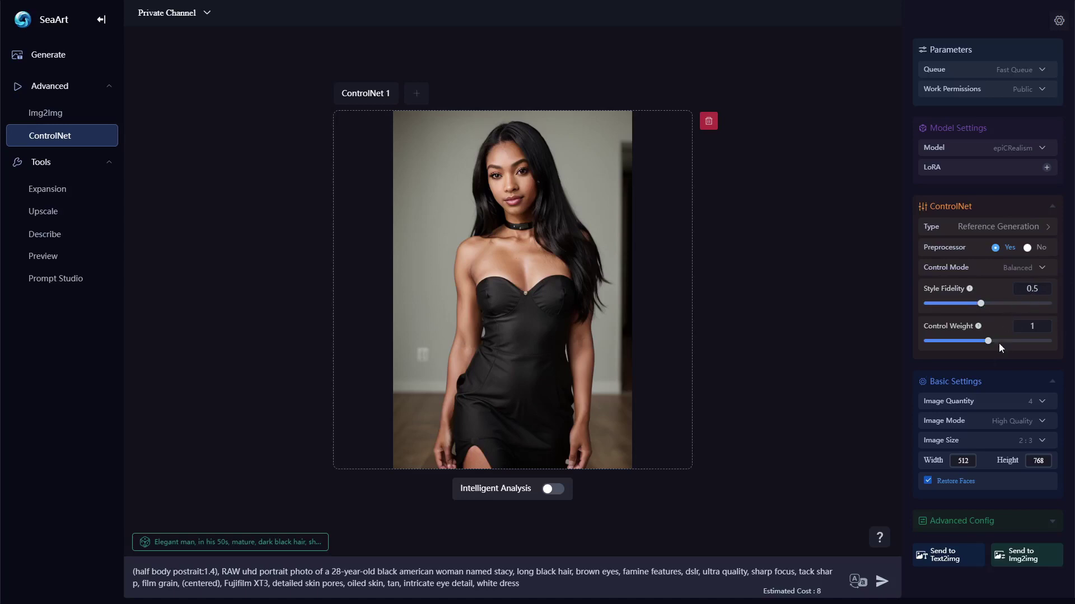
drag(988, 341, 995, 303)
mouse_move(995, 302)
drag(997, 303, 1004, 304)
drag(989, 341, 1000, 341)
click(882, 583)
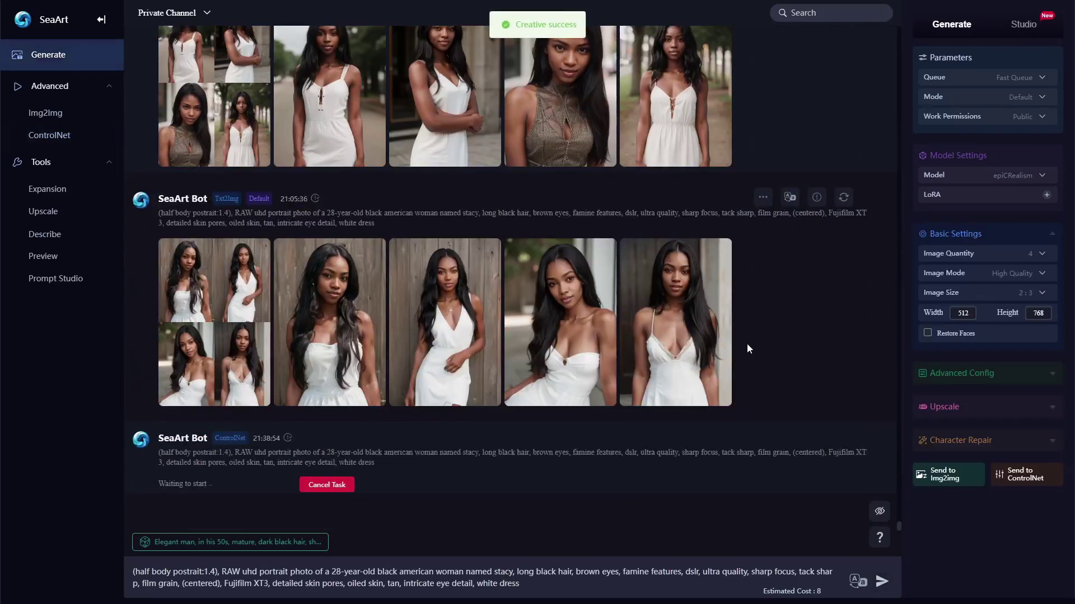
- Open variations for the first single white-dress portrait in the 21:05:36 batch, and send it to ControlNet
scroll(437, 386, up, 1)
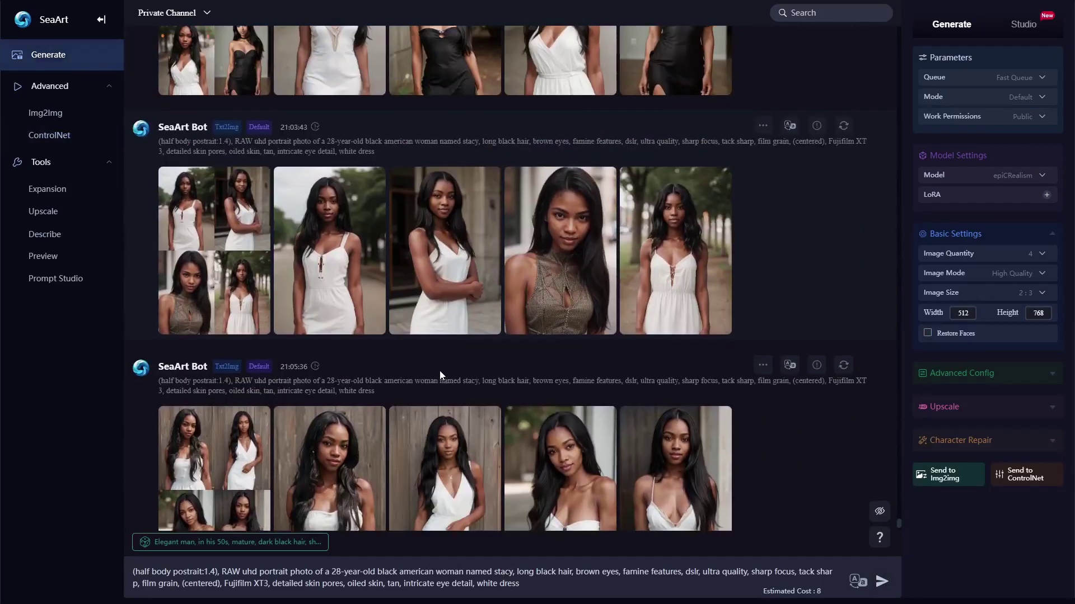
scroll(439, 370, down, 1)
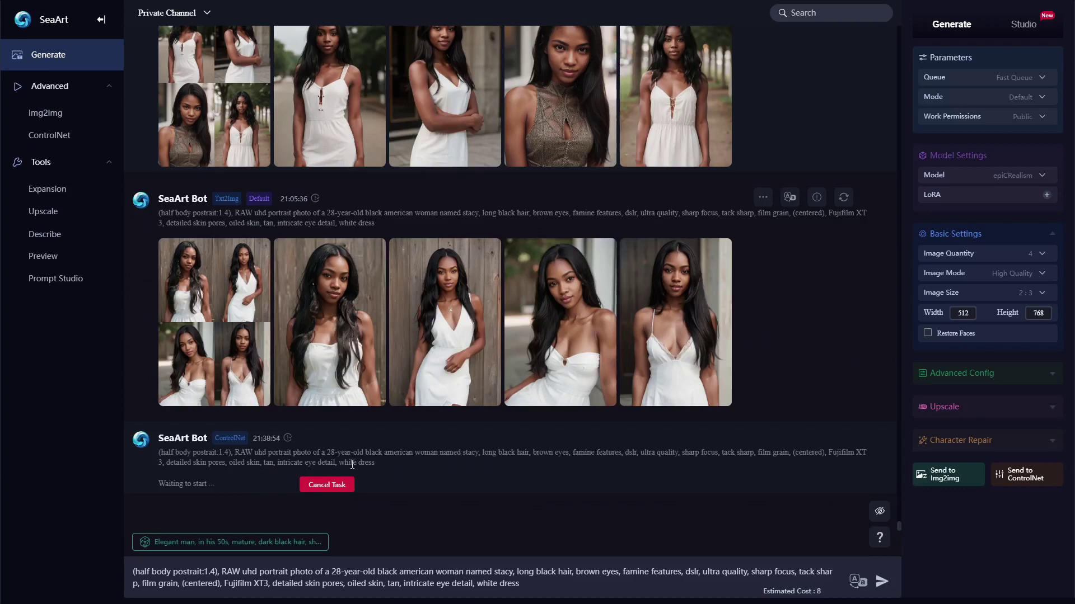
scroll(446, 469, up, 4)
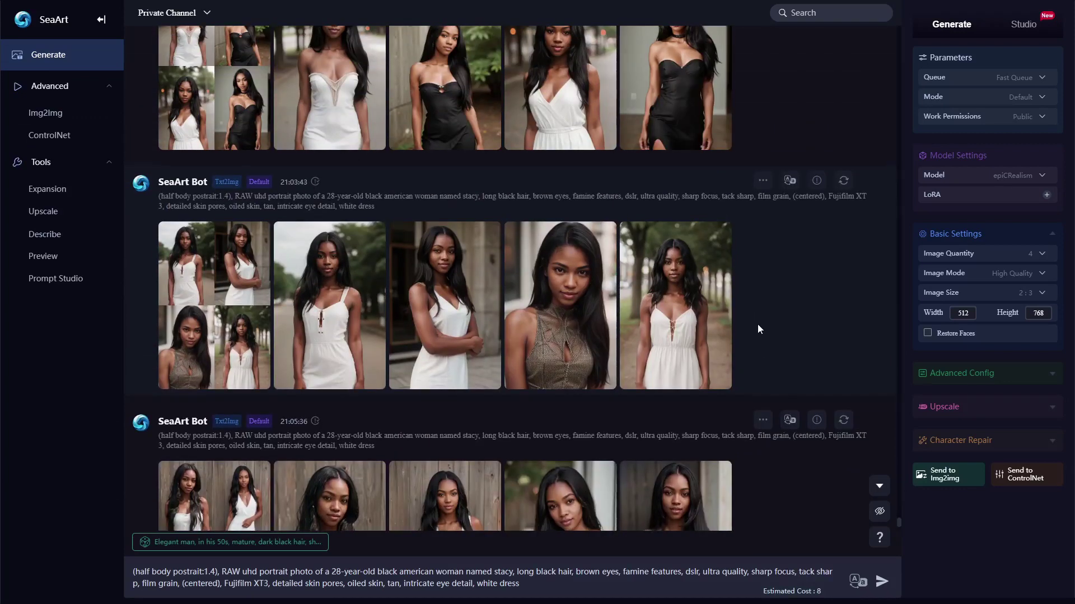
scroll(757, 329, down, 3)
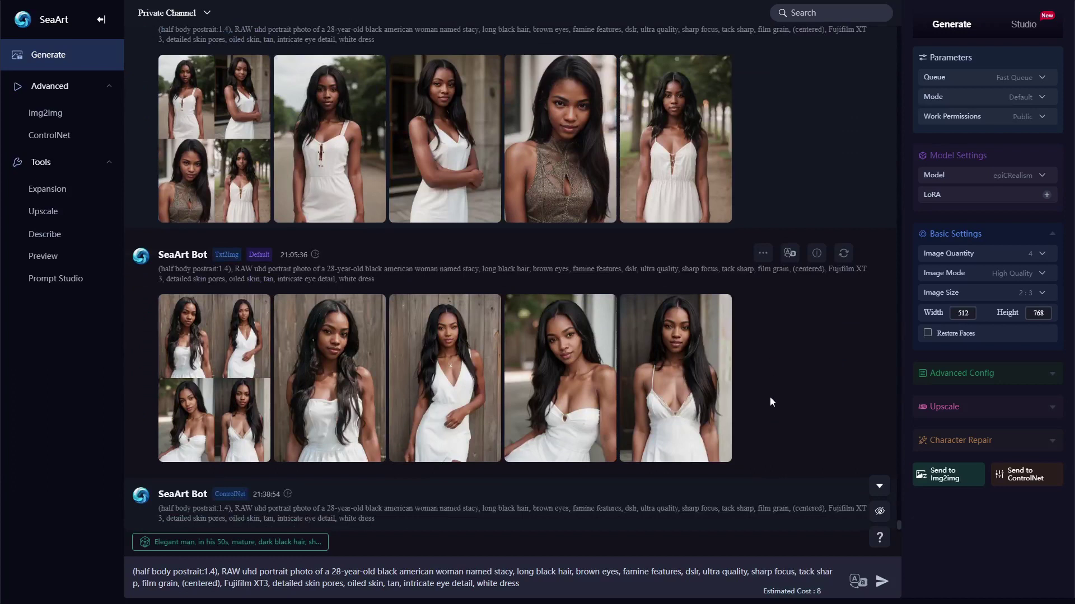
mouse_move(470, 400)
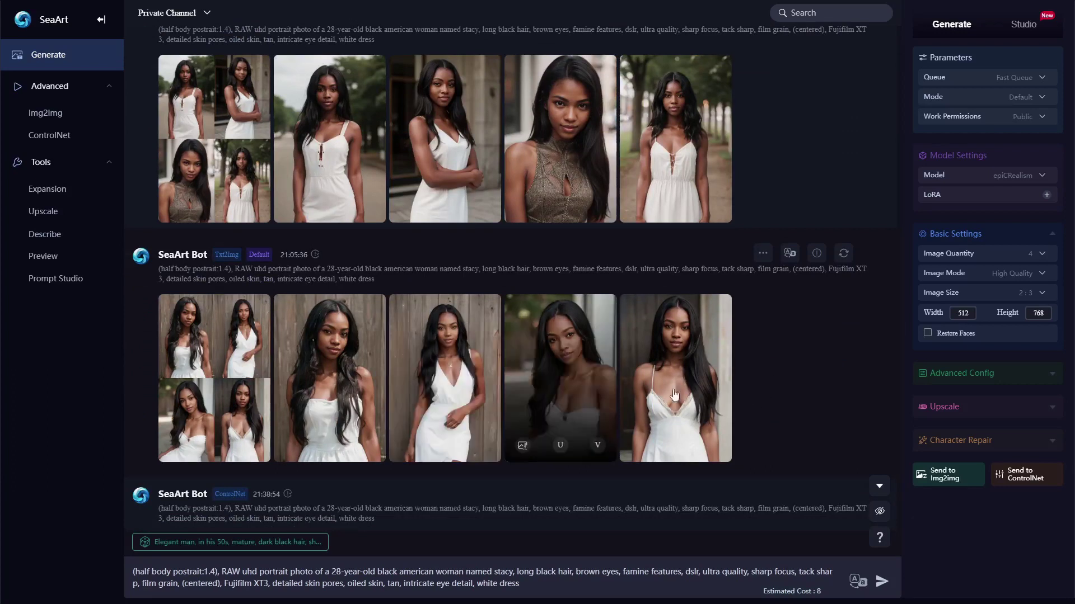
mouse_move(345, 392)
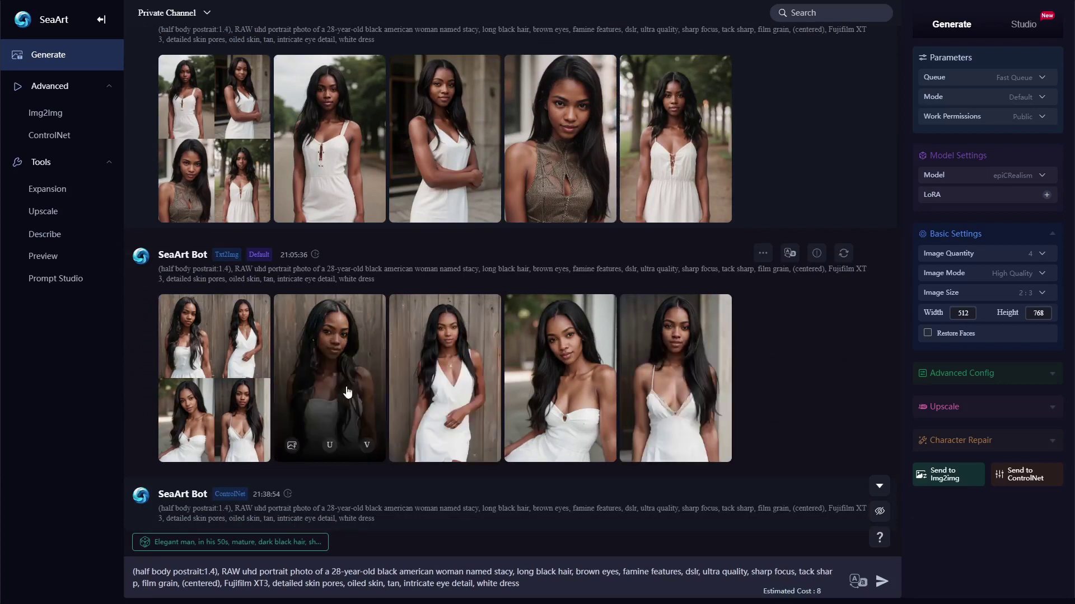
click(364, 446)
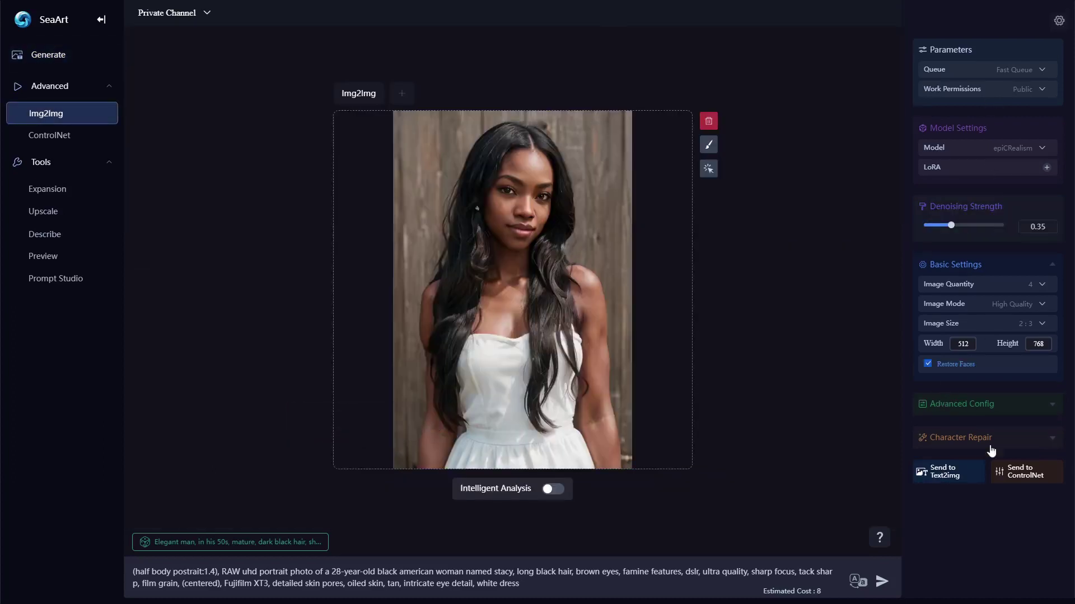
click(1025, 475)
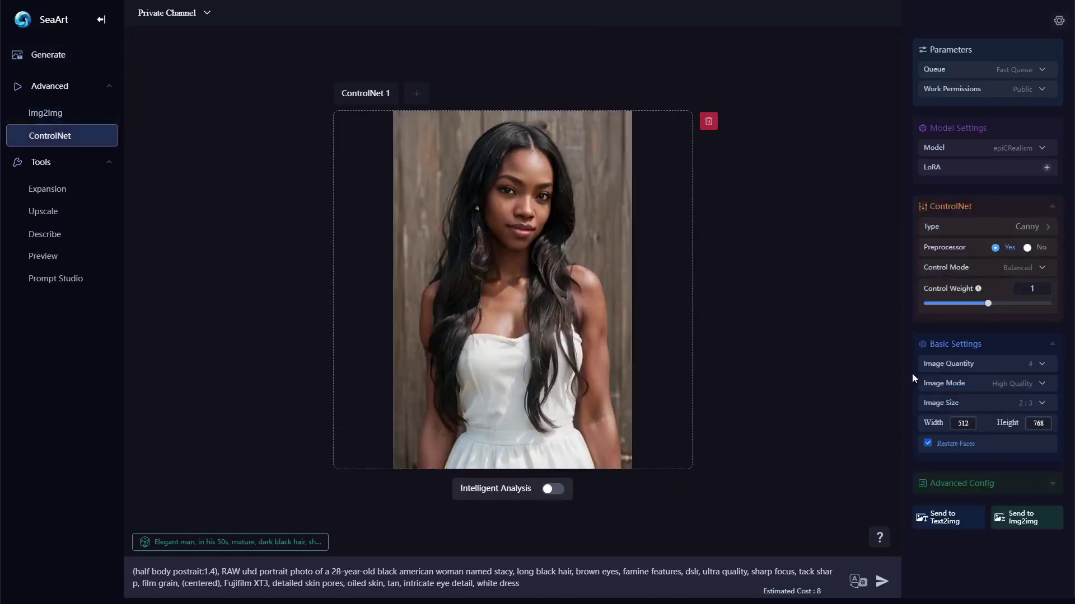
- Set the ControlNet type to Reference Generation for the white-dress portrait
click(966, 228)
scroll(543, 325, down, 4)
scroll(543, 323, down, 6)
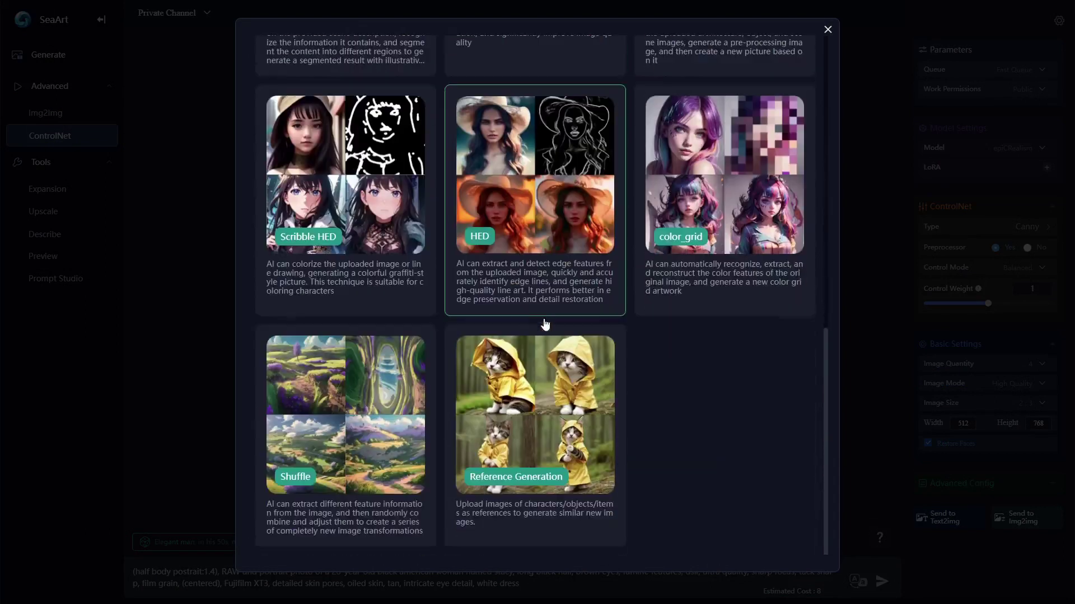
click(534, 420)
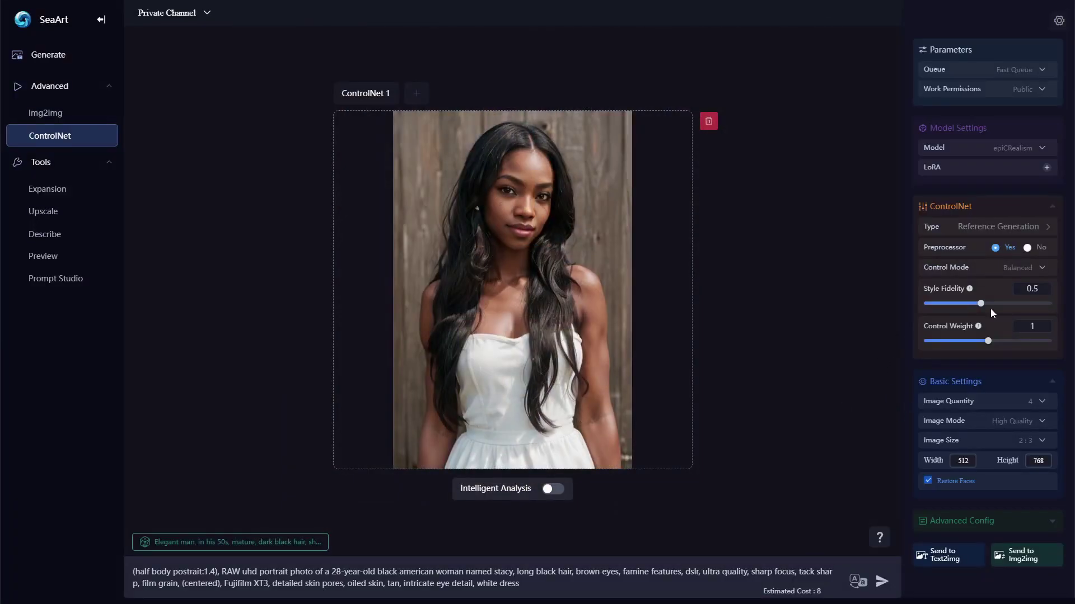
- Set Style Fidelity to 0.9 and Control Weight to 1.8, keep the Balanced control mode, and generate the images from the white-dress reference
drag(981, 303, 1035, 304)
drag(988, 341, 1037, 341)
click(983, 272)
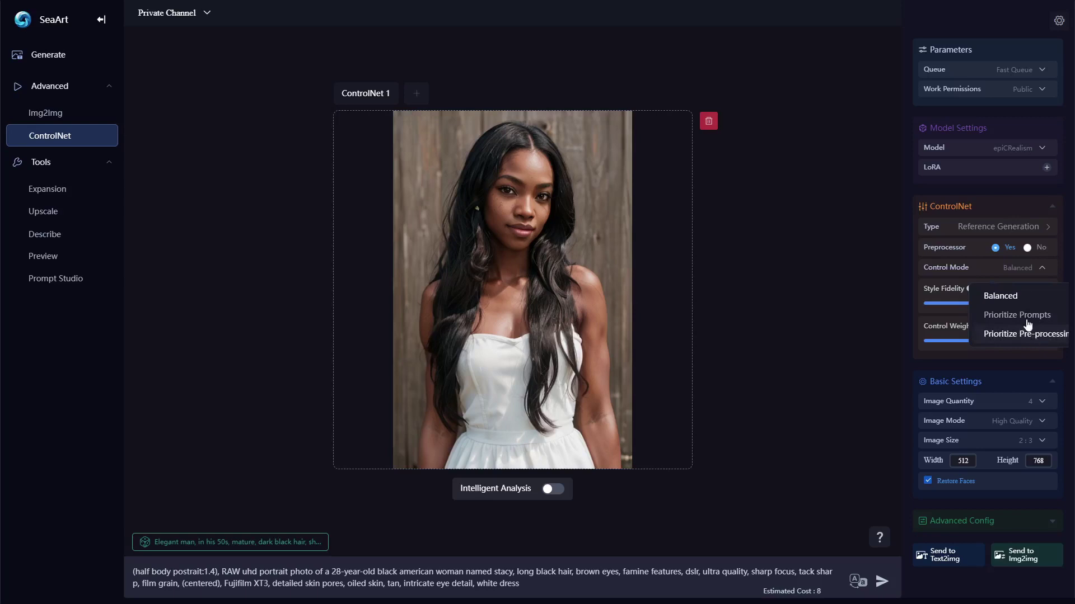
click(832, 258)
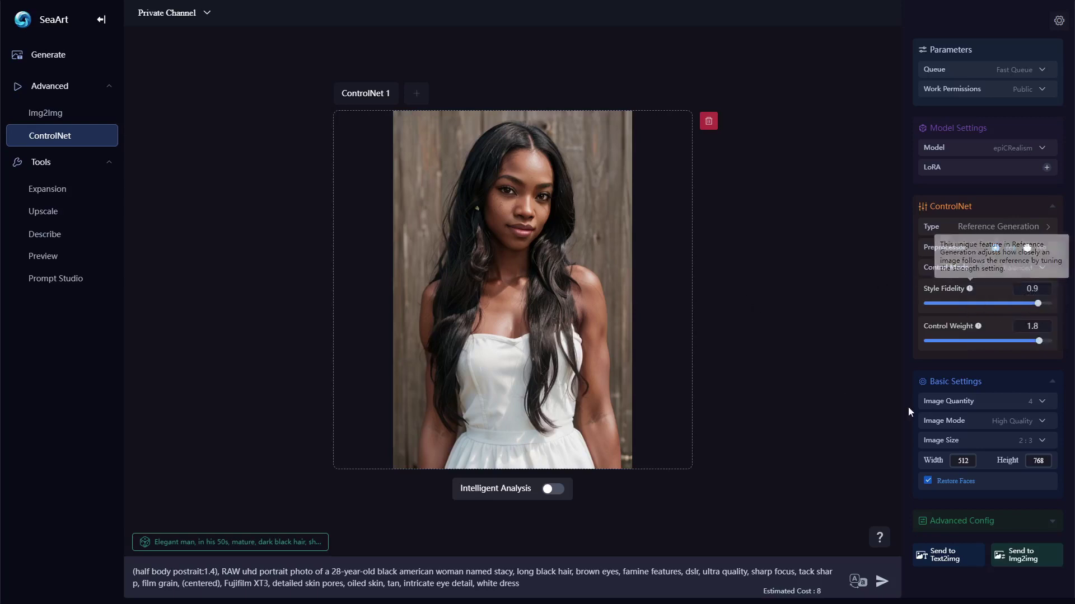
click(882, 585)
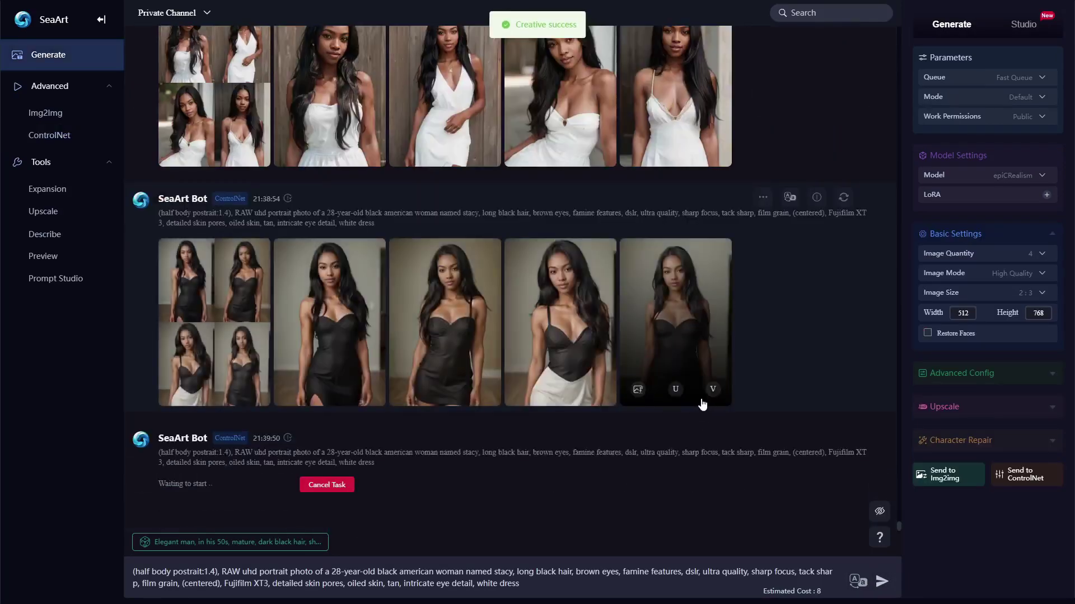
- Examine the four single portraits in the 21:38:54 black-dress batch at full size, comparing the face and outfit across them
mouse_move(326, 314)
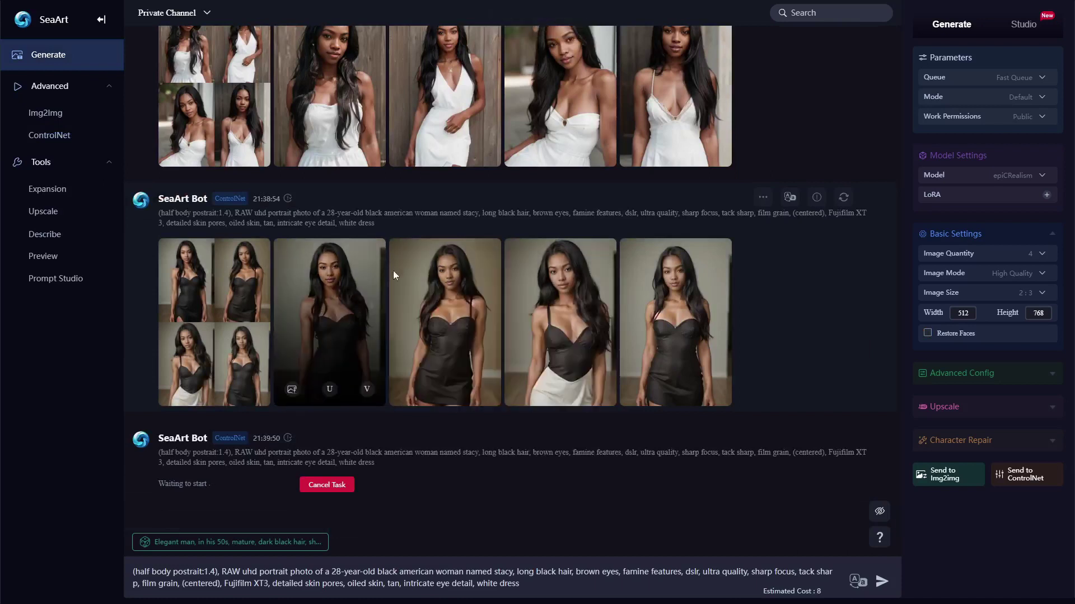
click(324, 307)
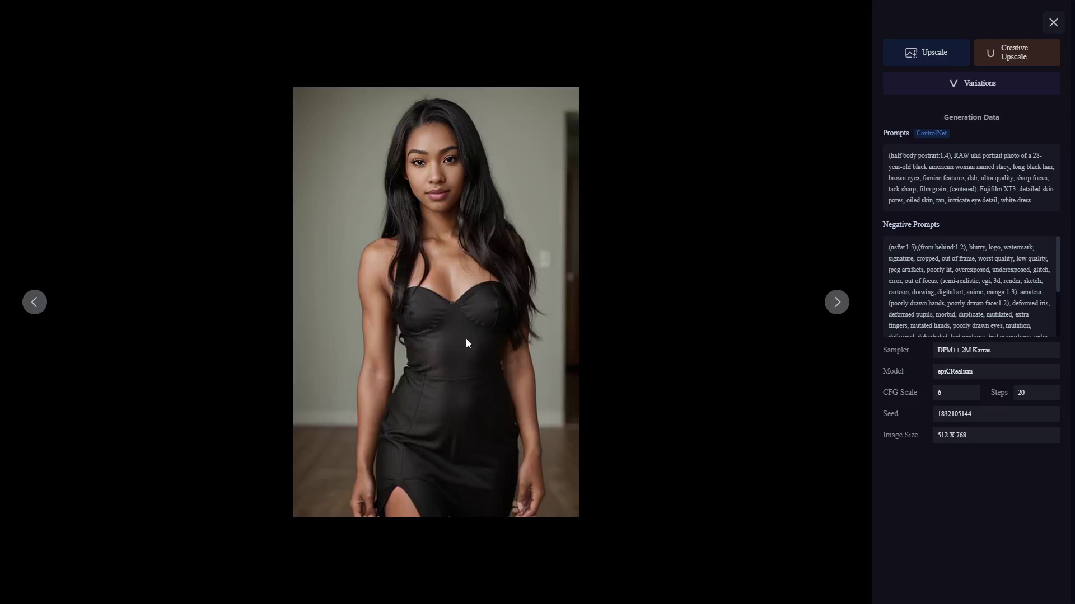
click(837, 303)
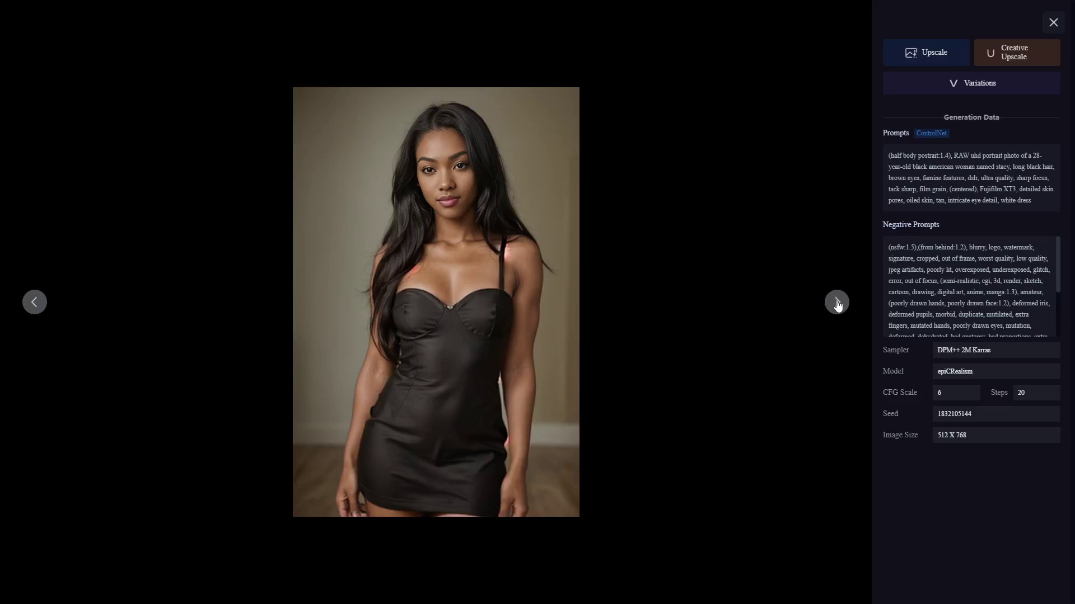
click(837, 303)
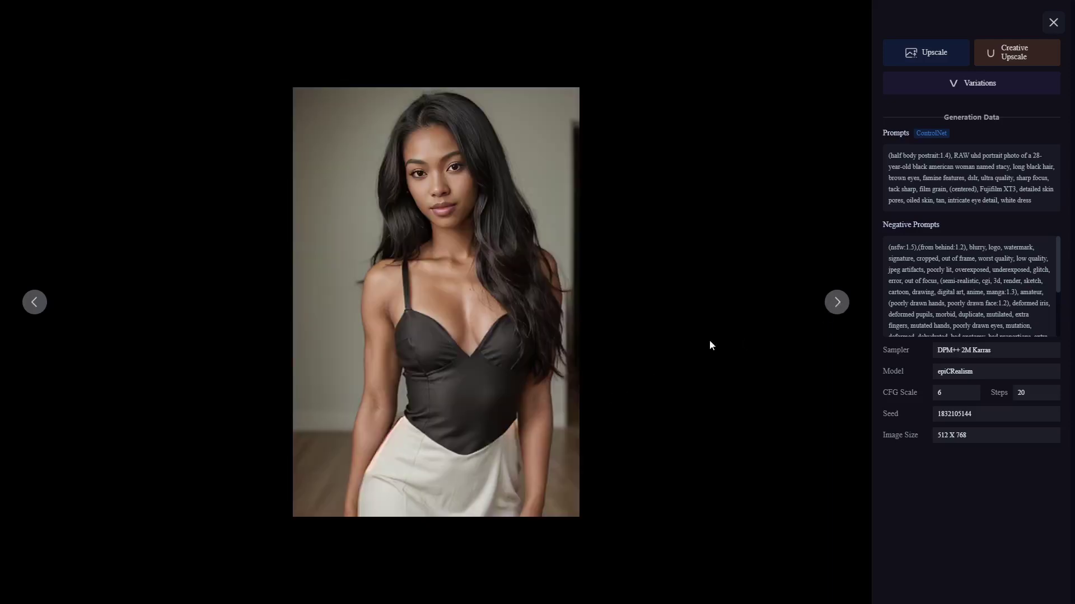
click(835, 304)
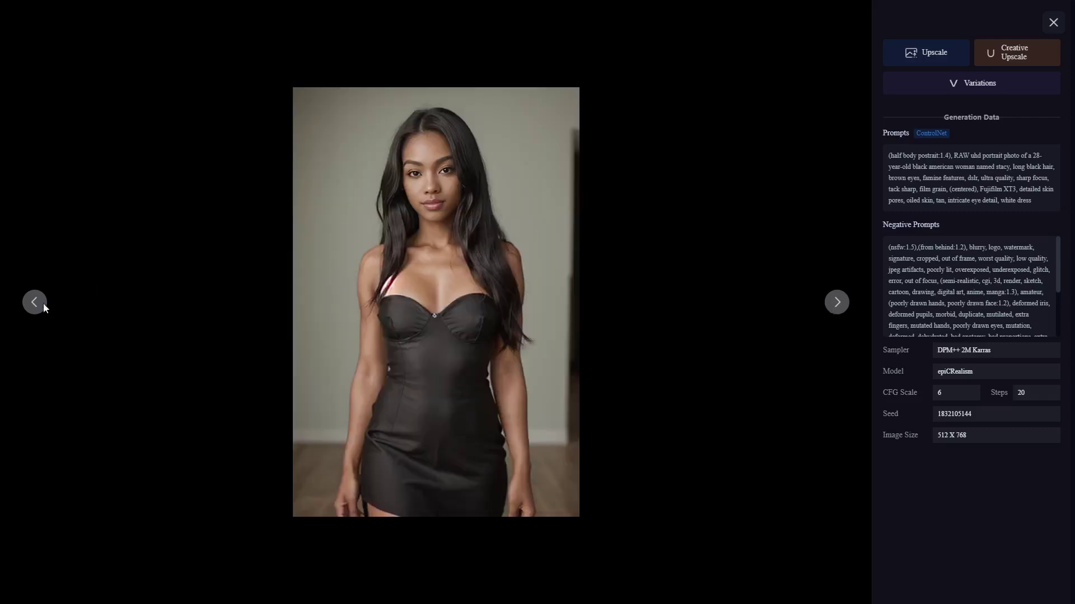
click(30, 307)
click(29, 306)
click(29, 307)
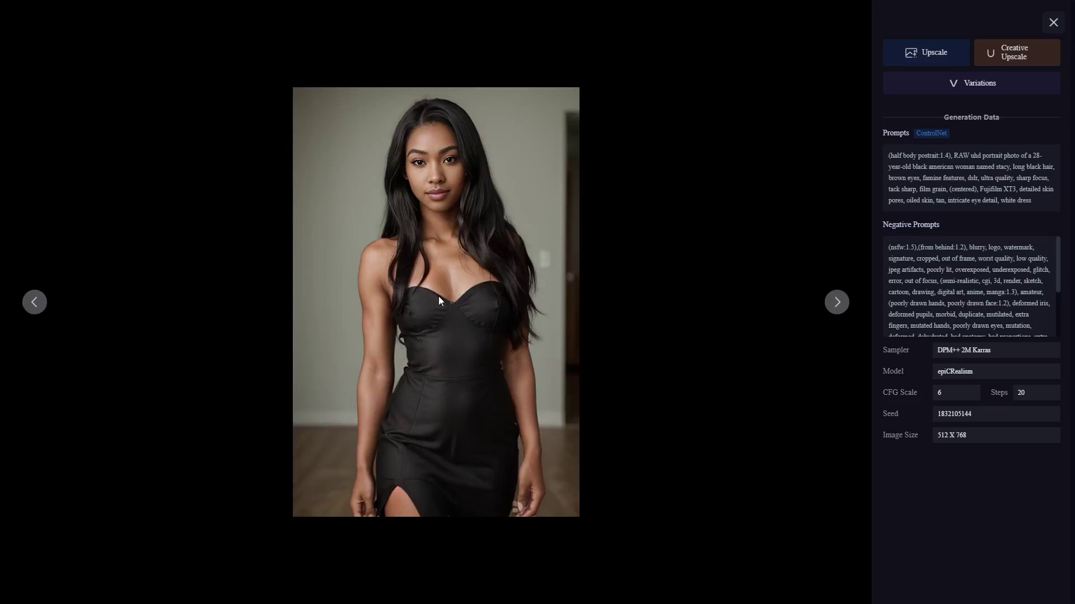
click(840, 303)
click(841, 303)
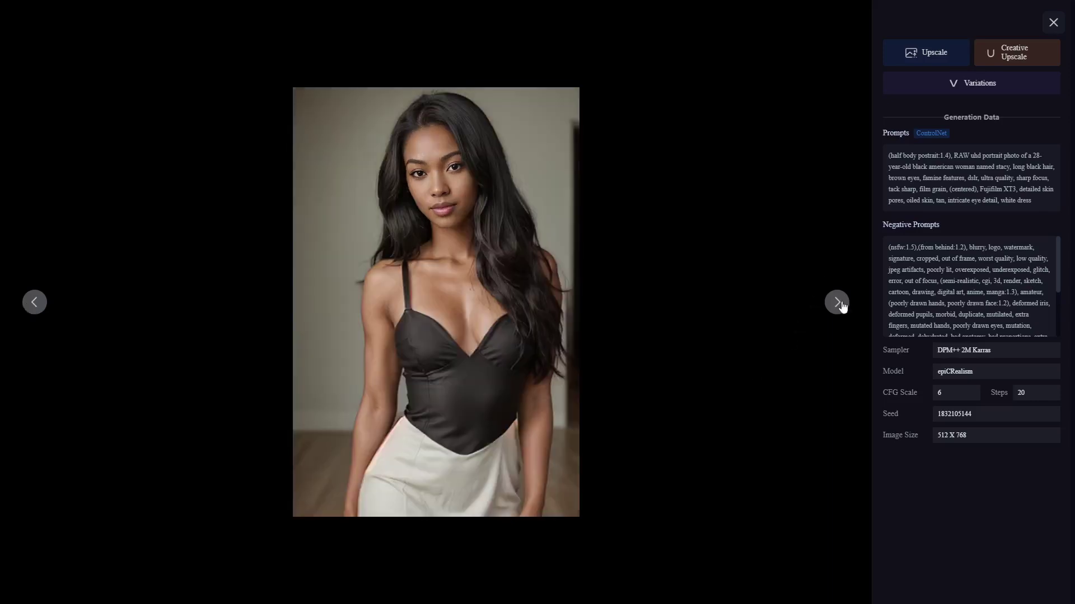
click(842, 304)
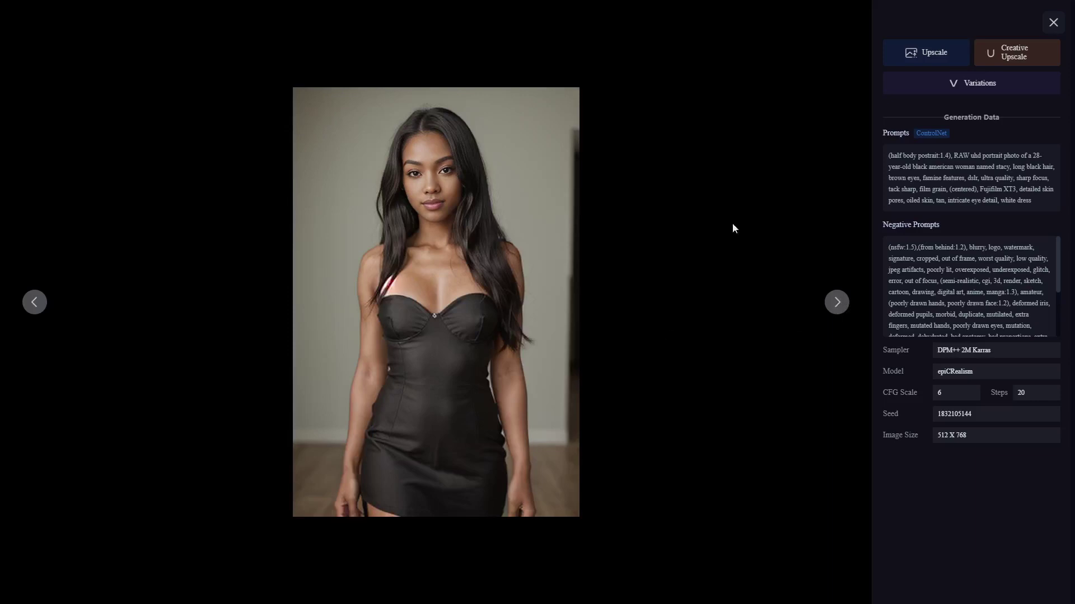
click(1063, 20)
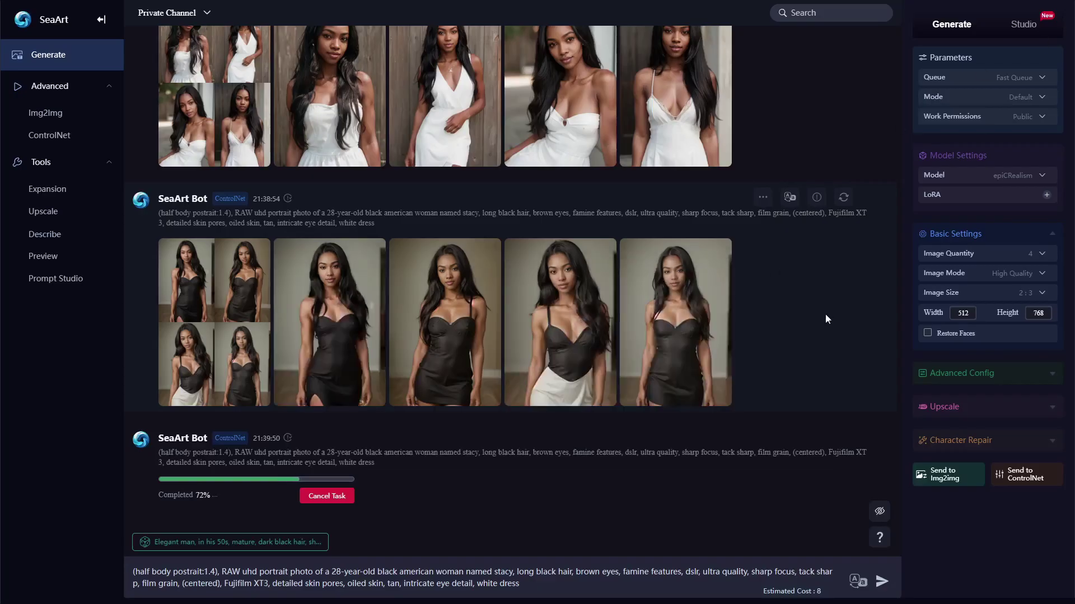
- Examine the four portraits generated from the white-dress reference at full size for facial consistency
mouse_move(678, 388)
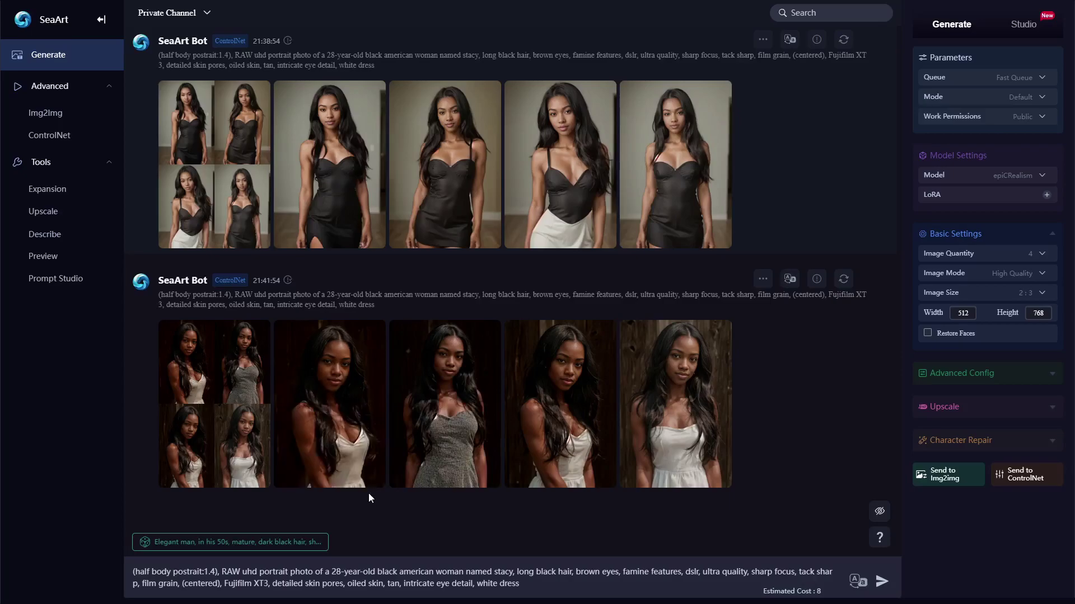
click(326, 378)
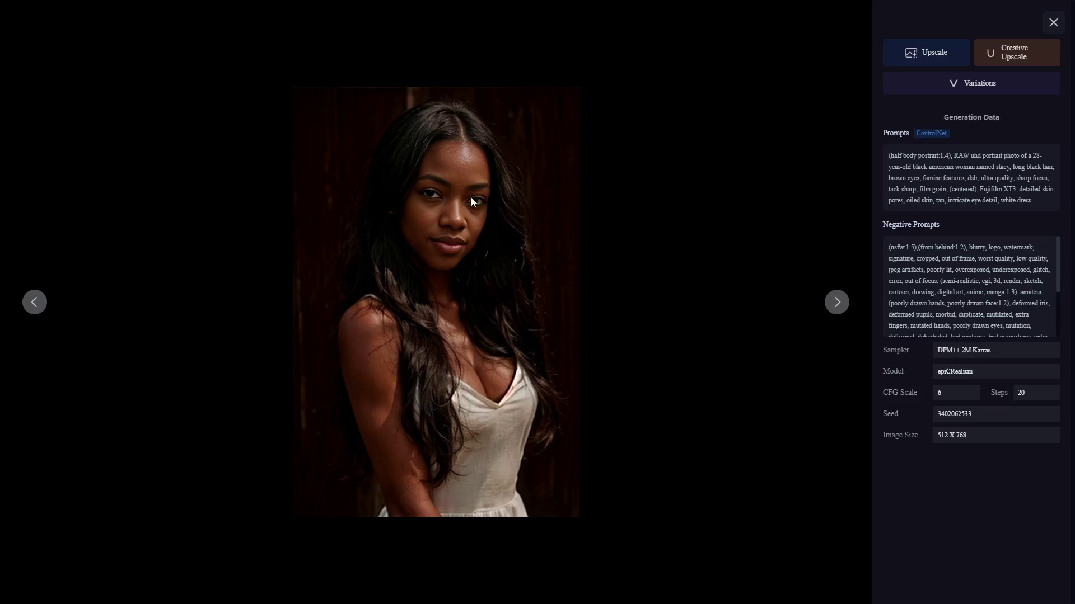
click(837, 305)
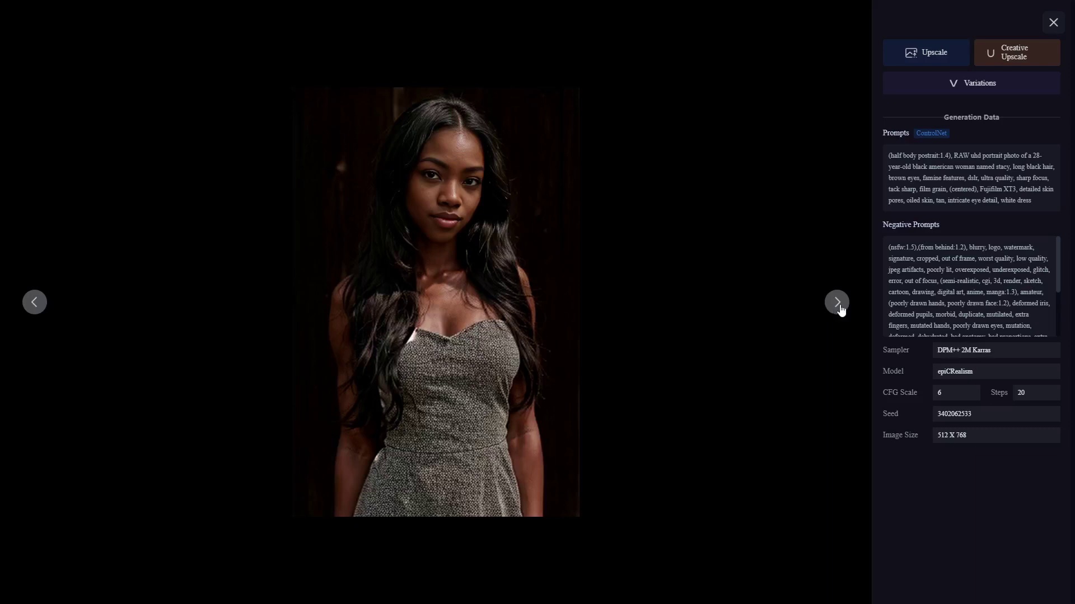
click(837, 304)
click(838, 304)
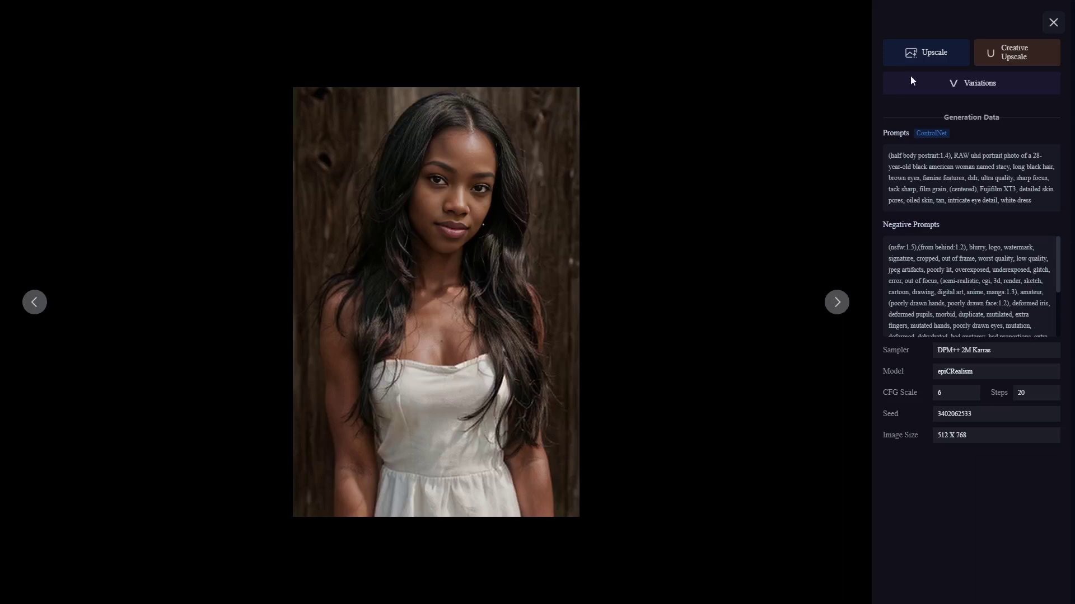
click(1053, 22)
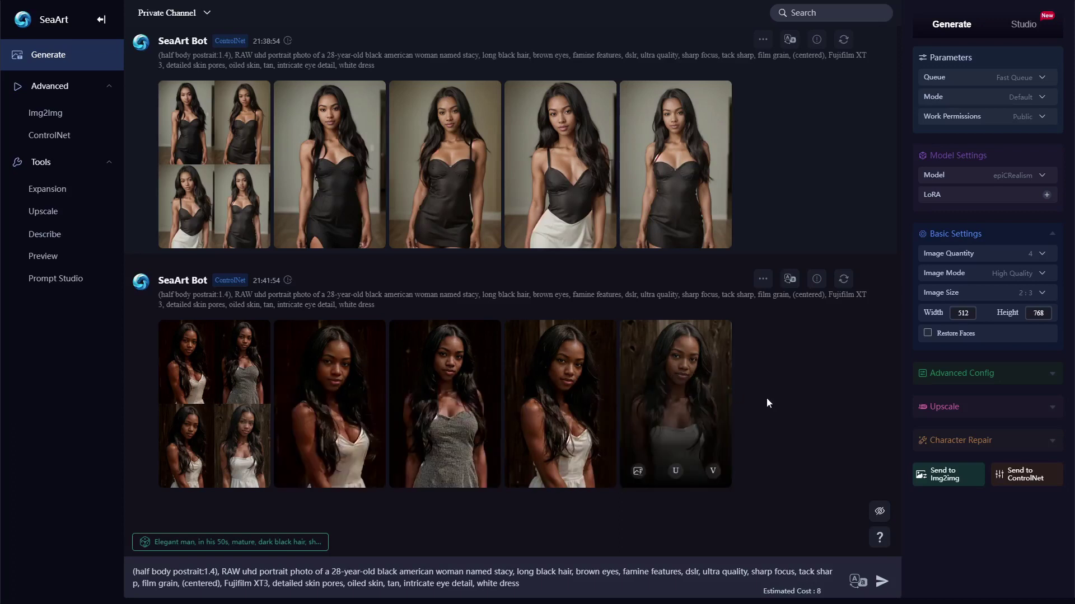
- Open variations for the third single portrait in the 21:03:43 batch, with the brown patterned top, and send it to ControlNet
scroll(790, 455, up, 3)
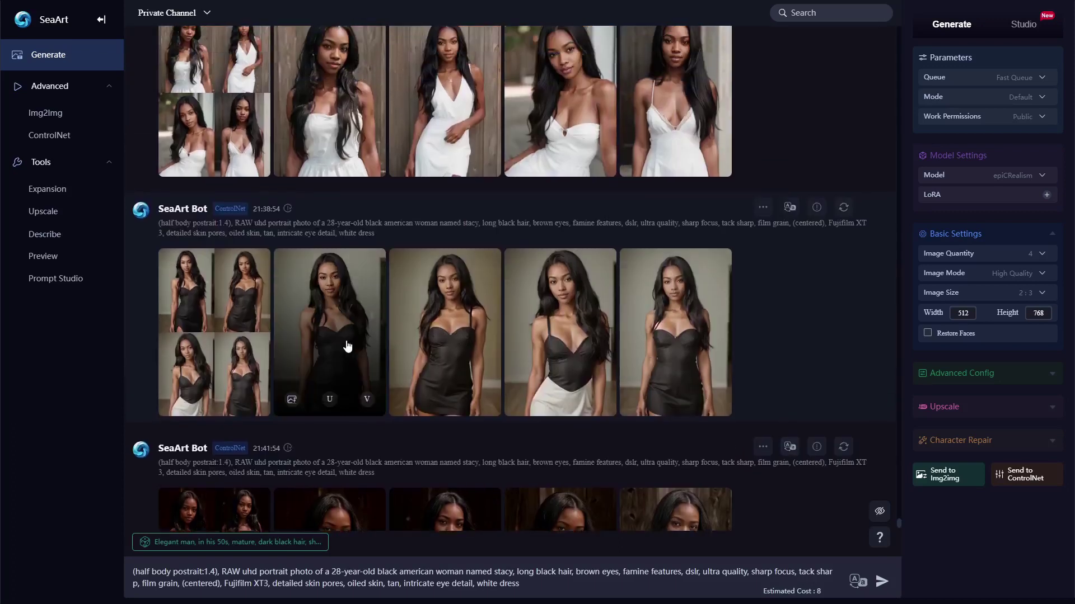
scroll(698, 334, down, 2)
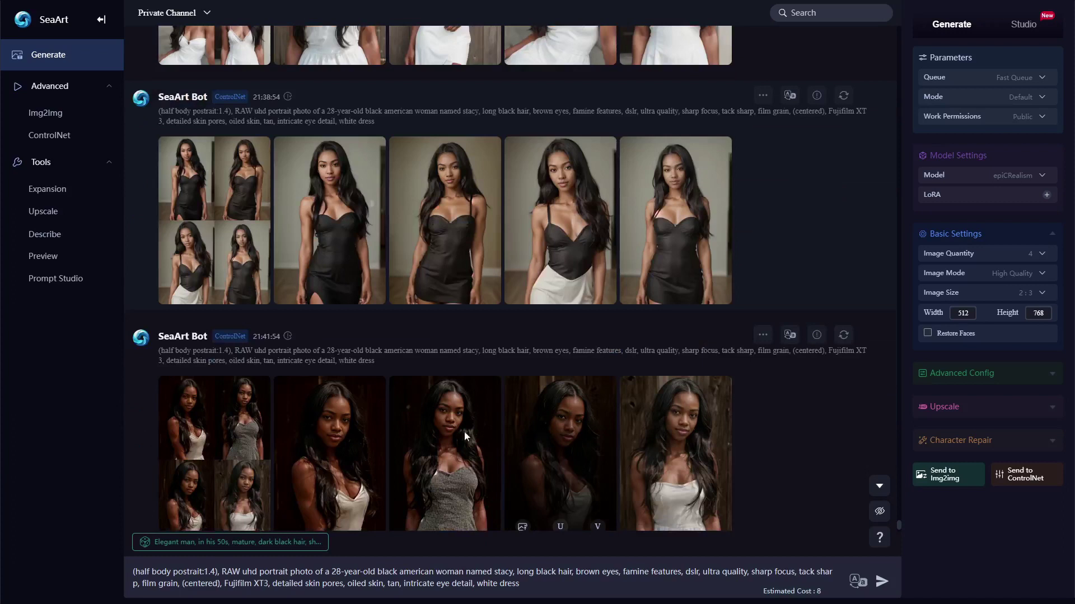
scroll(371, 404, up, 2)
scroll(371, 404, up, 10)
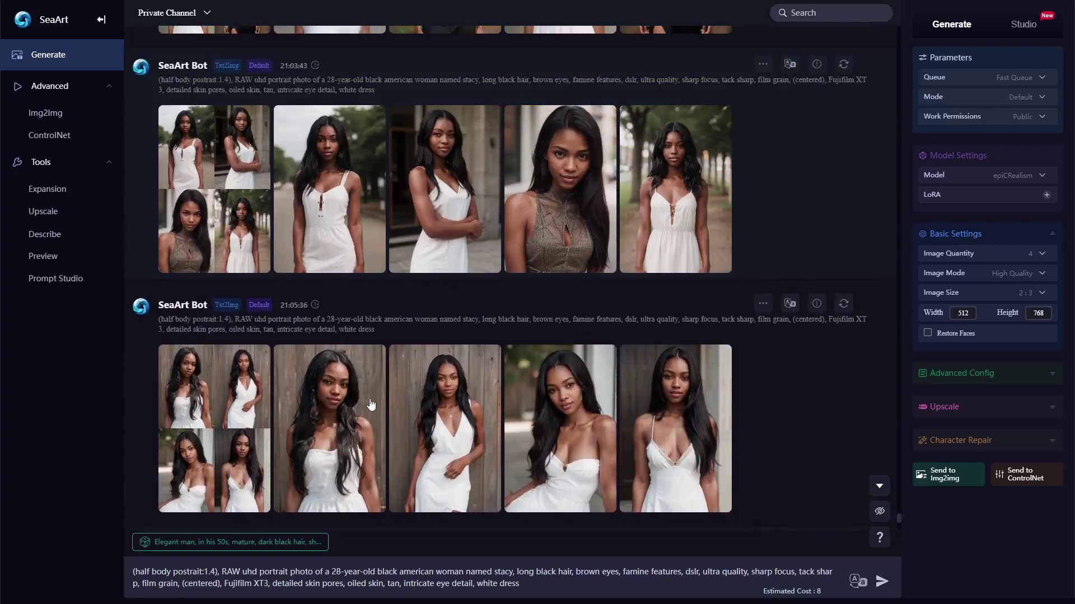
scroll(371, 404, down, 1)
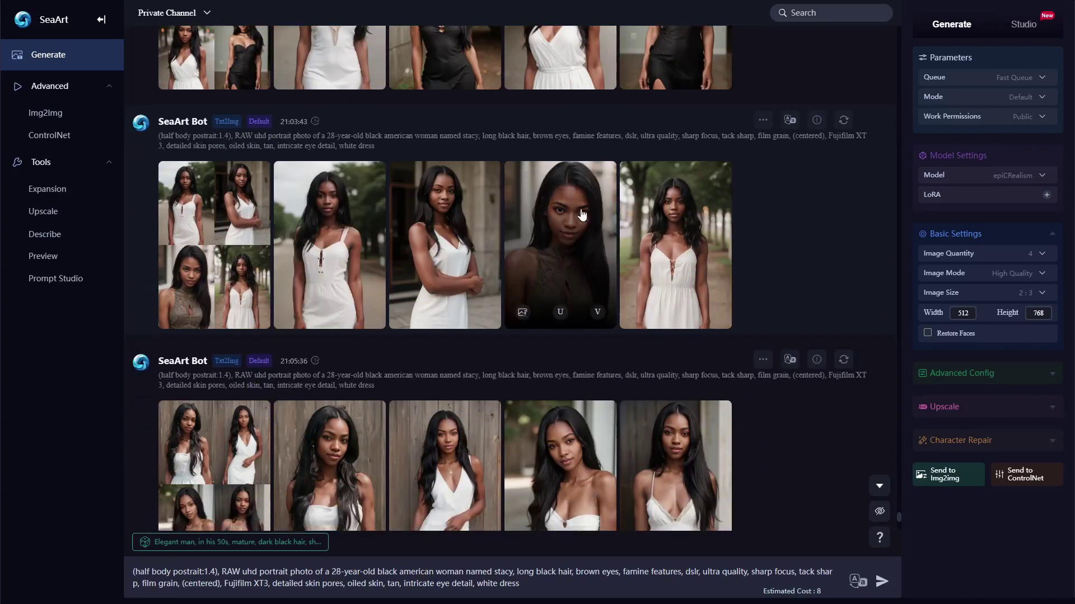
click(597, 312)
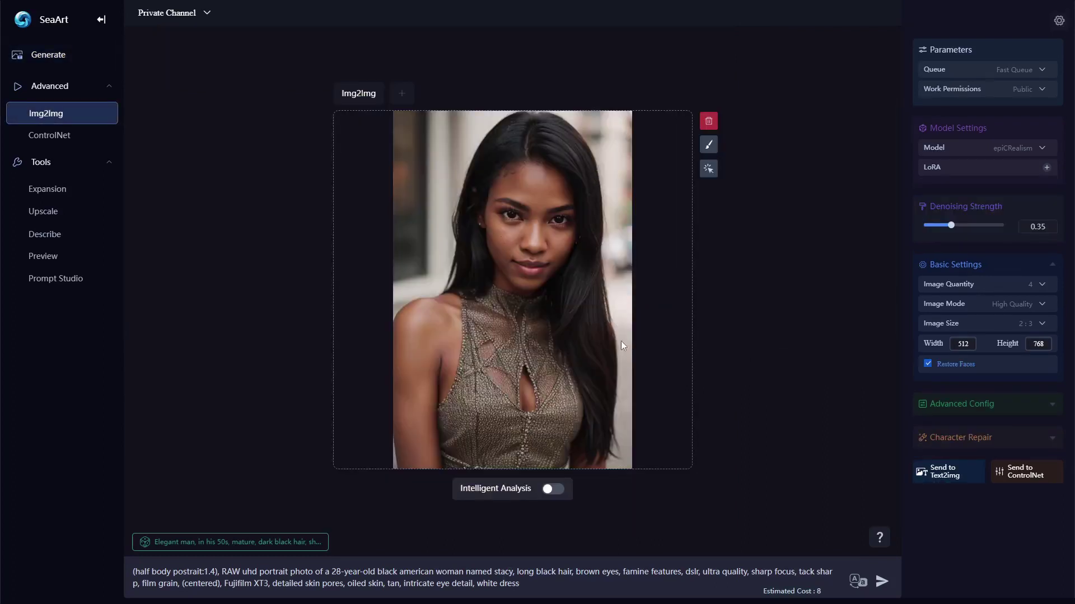
click(1022, 472)
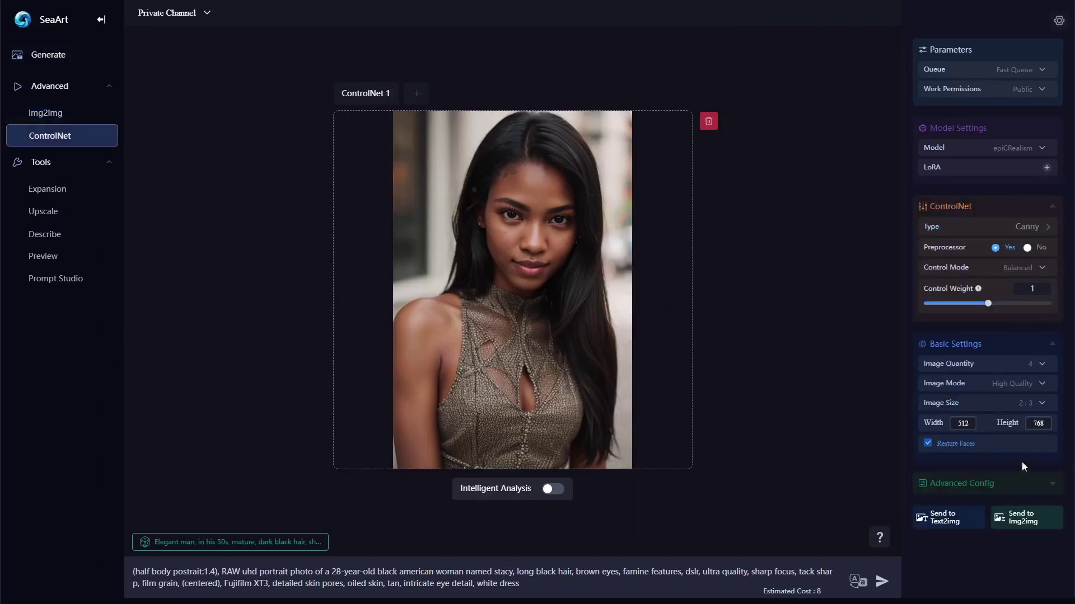
- Set the ControlNet type to Reference Generation for the brown-top portrait
click(975, 226)
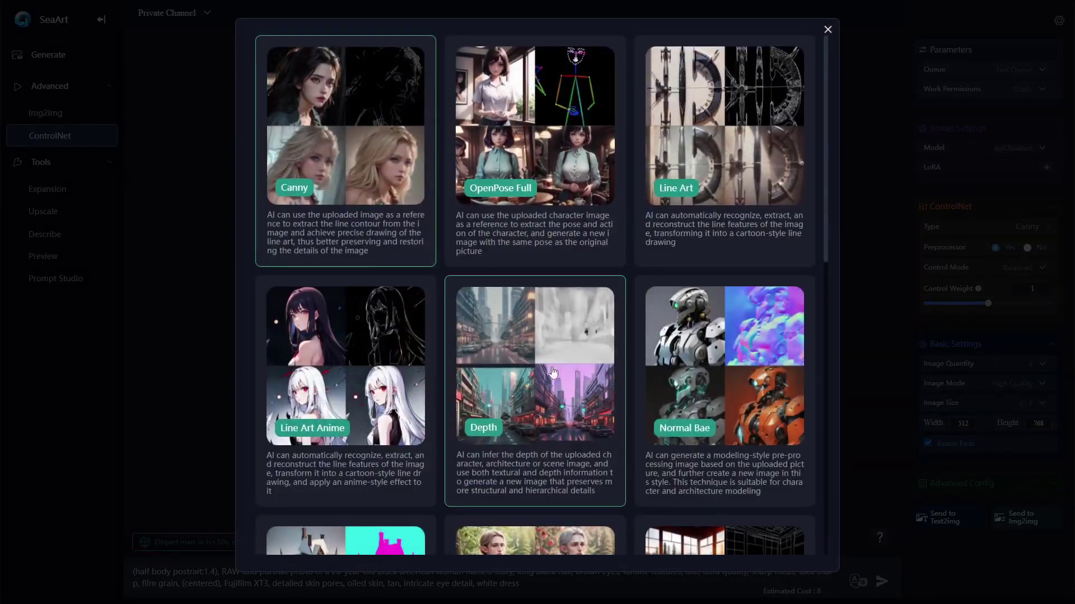
scroll(553, 372, down, 6)
scroll(553, 371, down, 5)
click(504, 435)
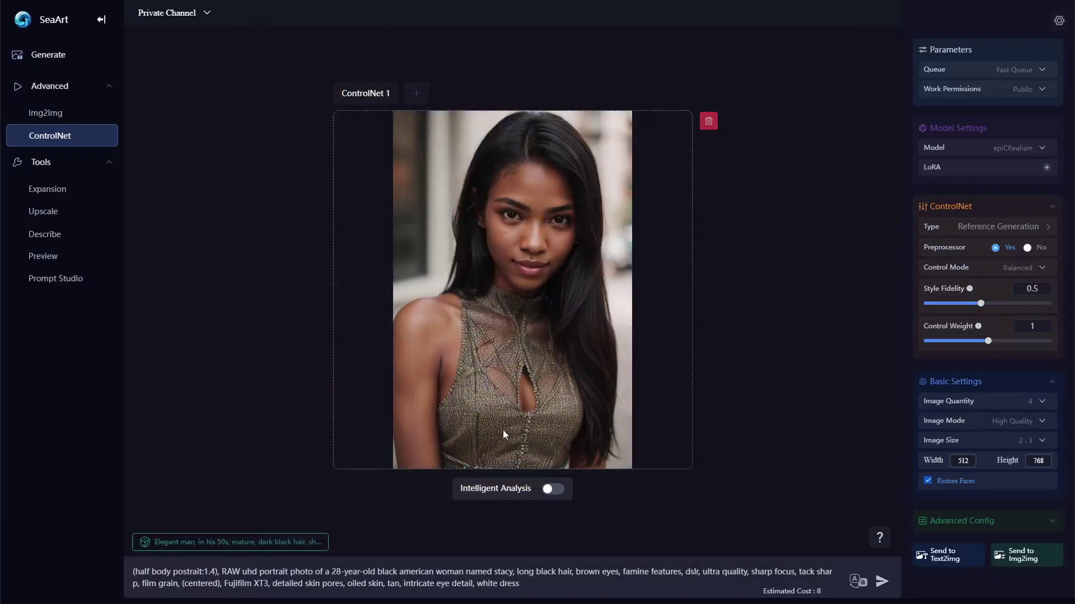
- Raise Style Fidelity and Control Weight slightly above their defaults and generate the images from the brown-top reference
drag(978, 303, 995, 304)
drag(988, 341, 994, 340)
click(881, 582)
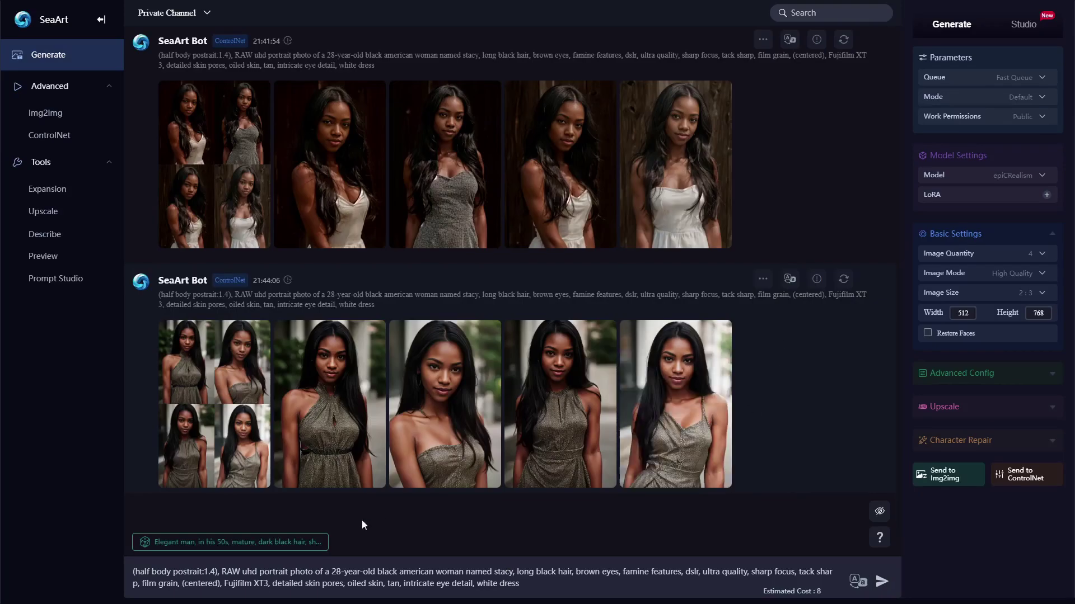
- Examine each portrait in the 21:44:06 batch and its four-image grid at full size, and look back over the earlier batches for comparison
mouse_move(339, 376)
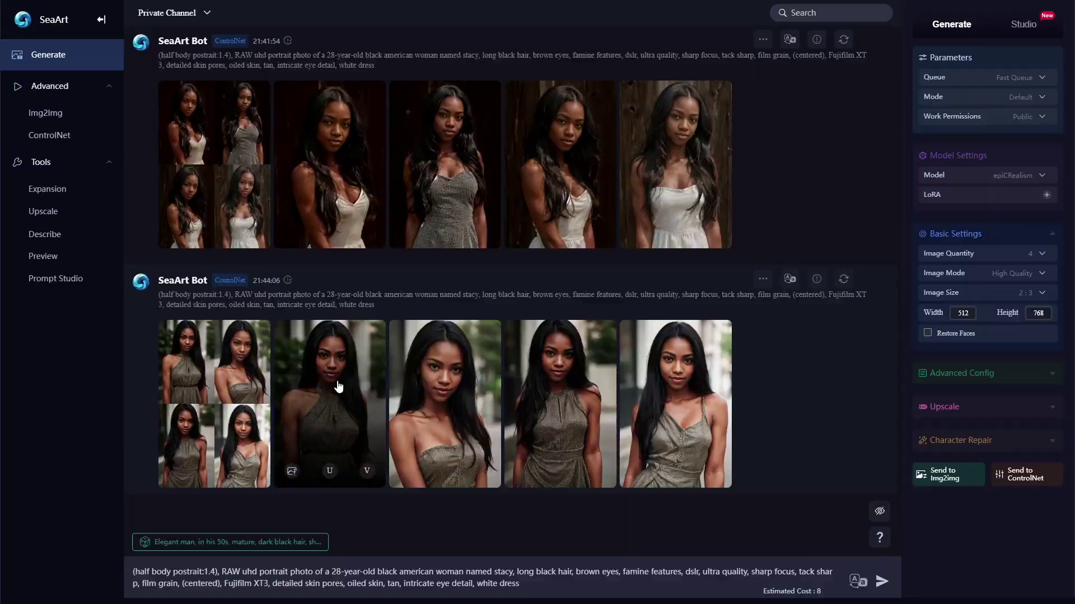
click(339, 386)
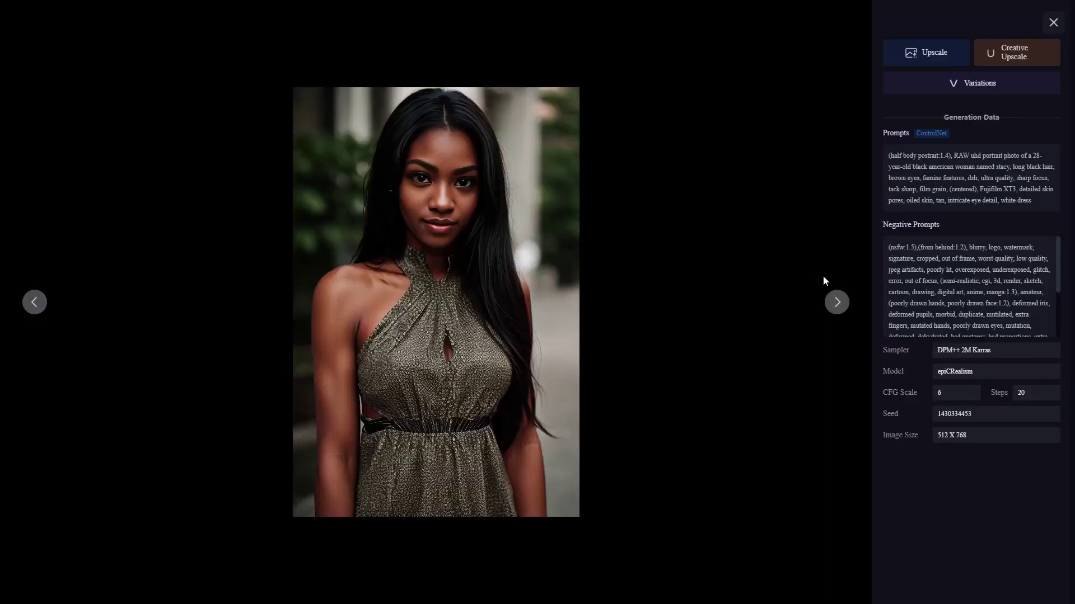
click(836, 307)
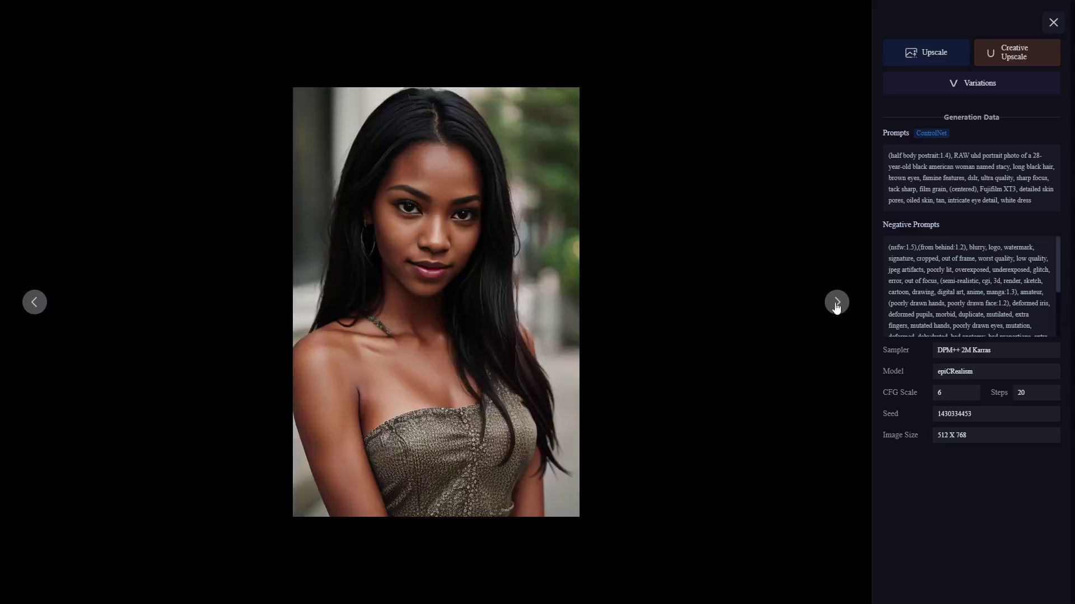
click(836, 307)
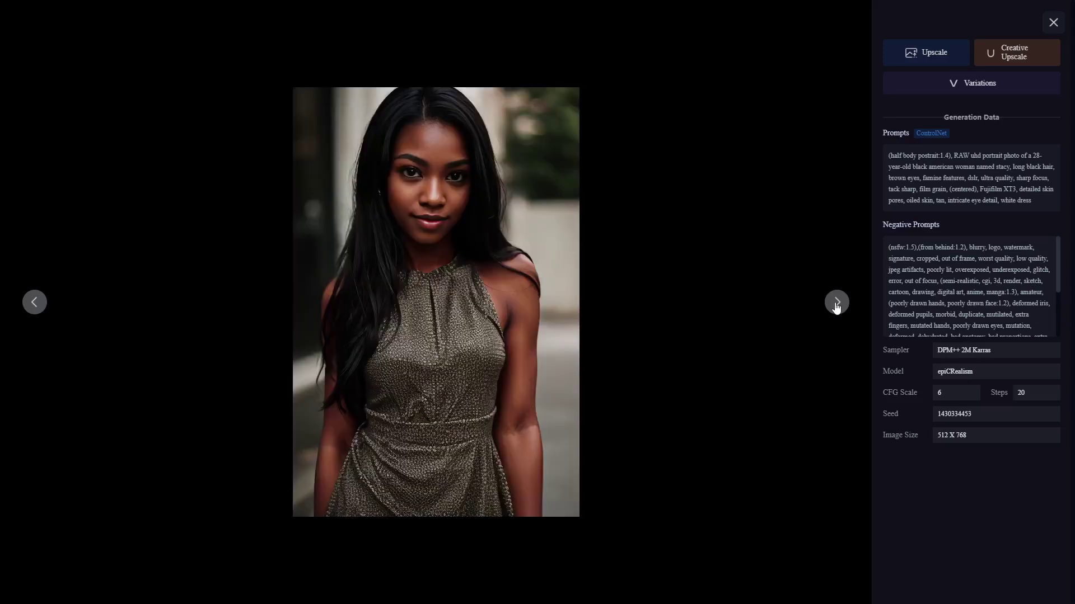
click(835, 306)
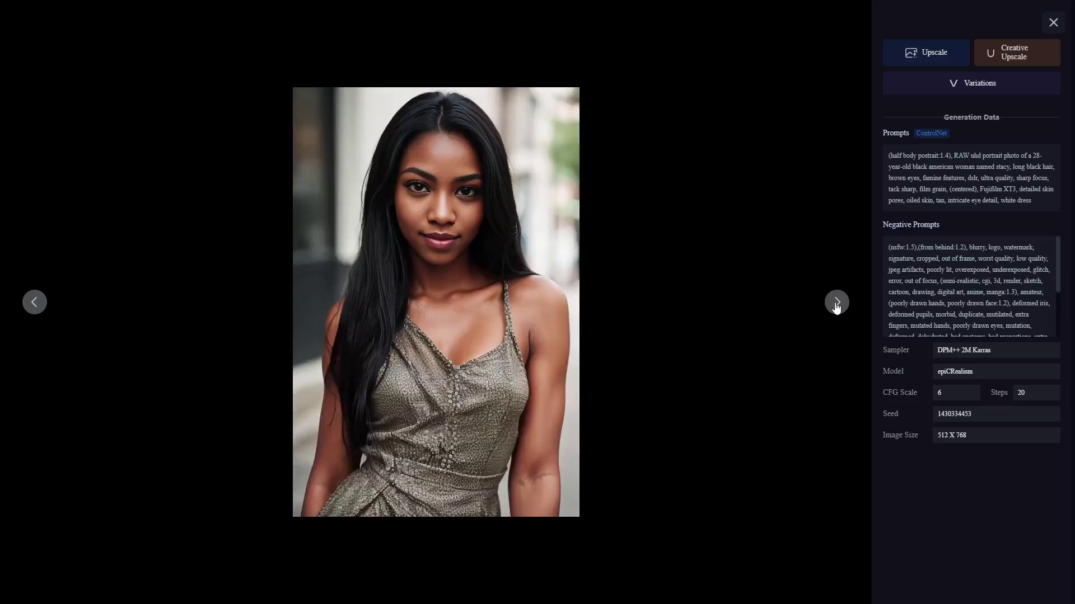
click(835, 306)
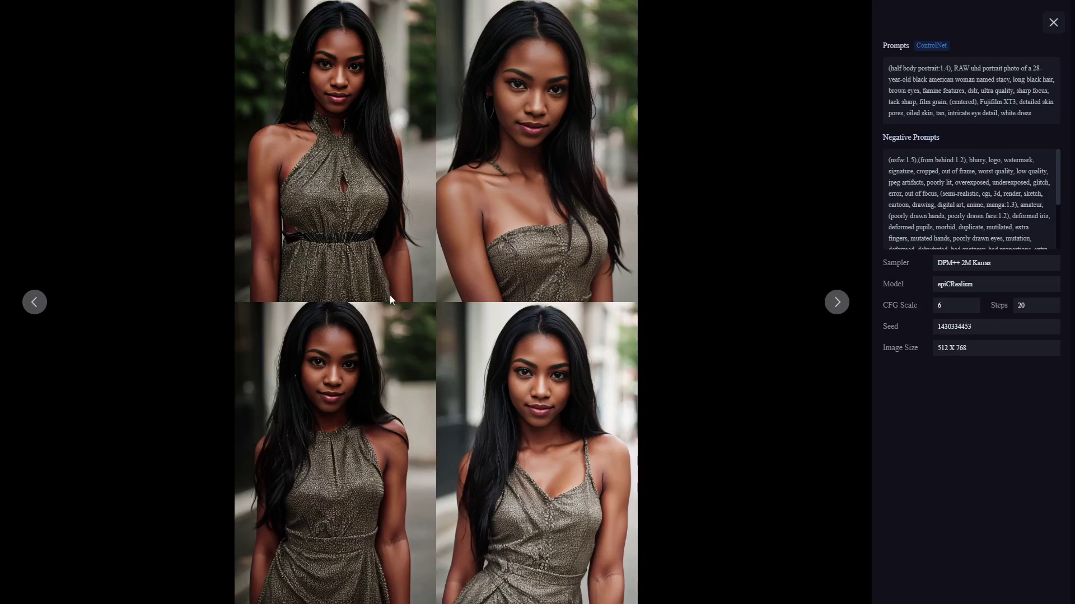
click(1053, 24)
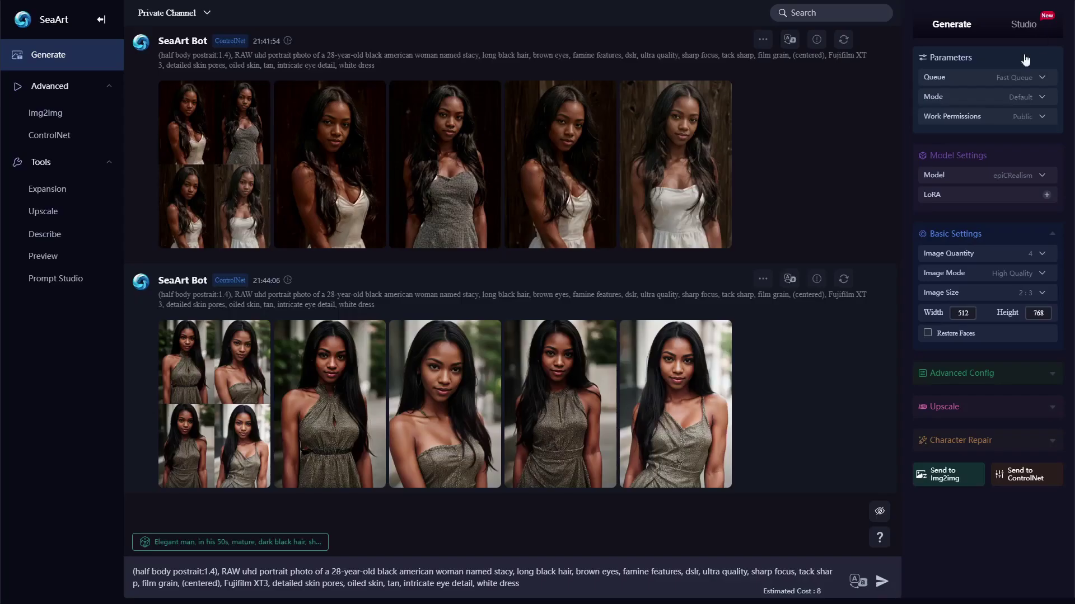
scroll(379, 397, up, 6)
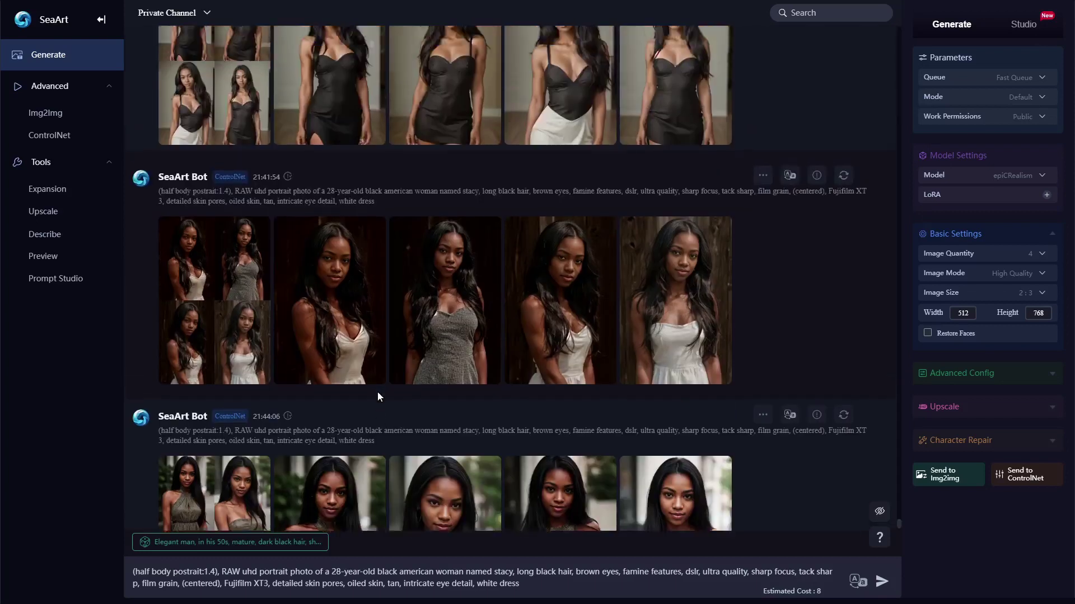
scroll(378, 393, up, 4)
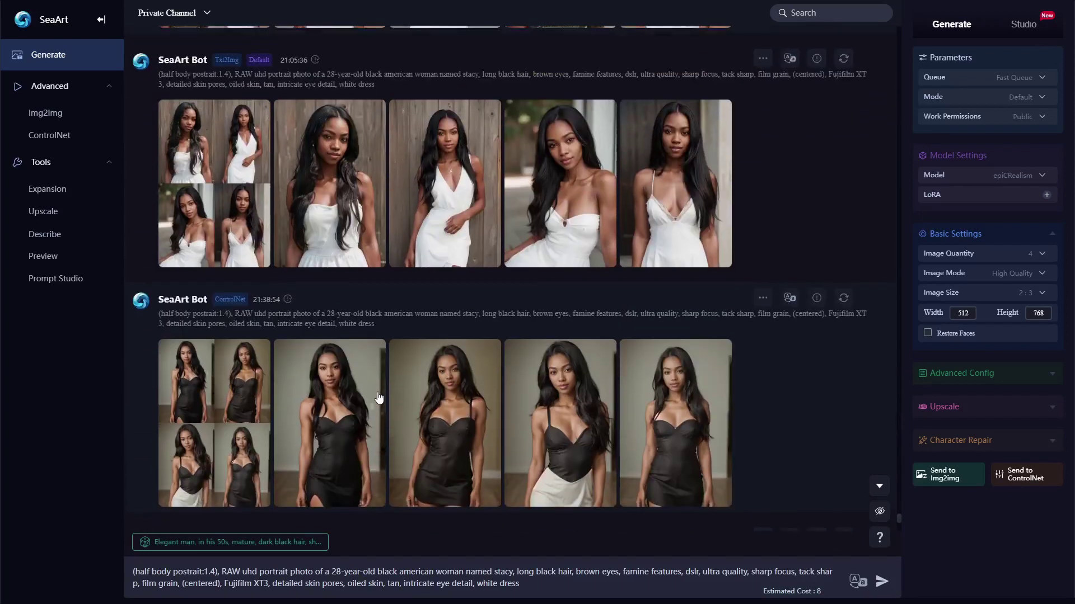
- Compare the ControlNet batches from 21:38:54, 21:41:54 and 21:44:06 with the Txt2Img batches from 21:02:49, 21:03:43 and 21:05:36 for character consistency
scroll(378, 394, down, 3)
scroll(378, 392, down, 3)
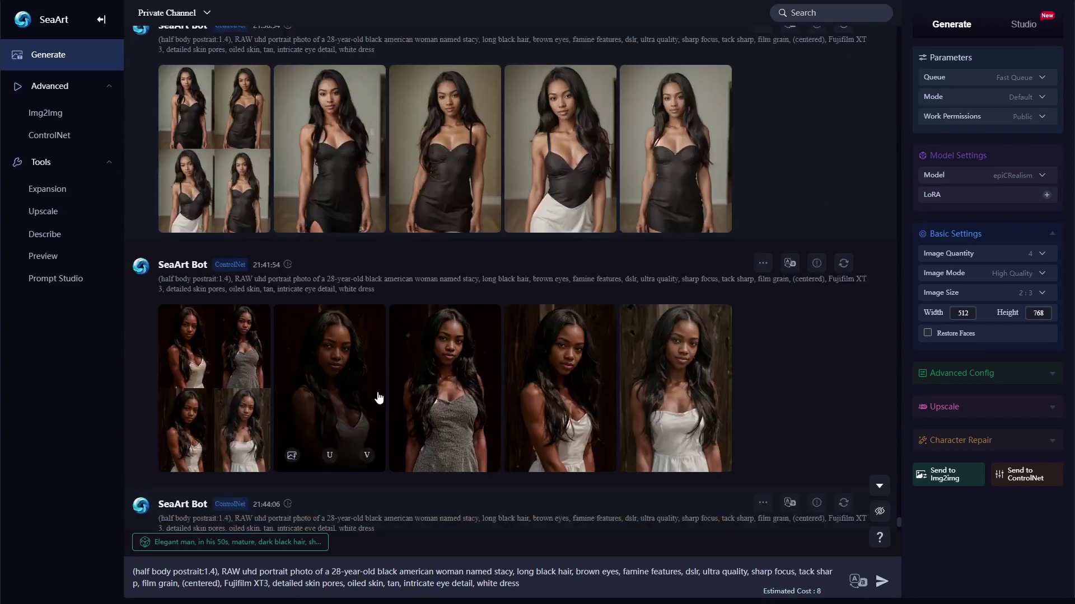
scroll(377, 395, up, 2)
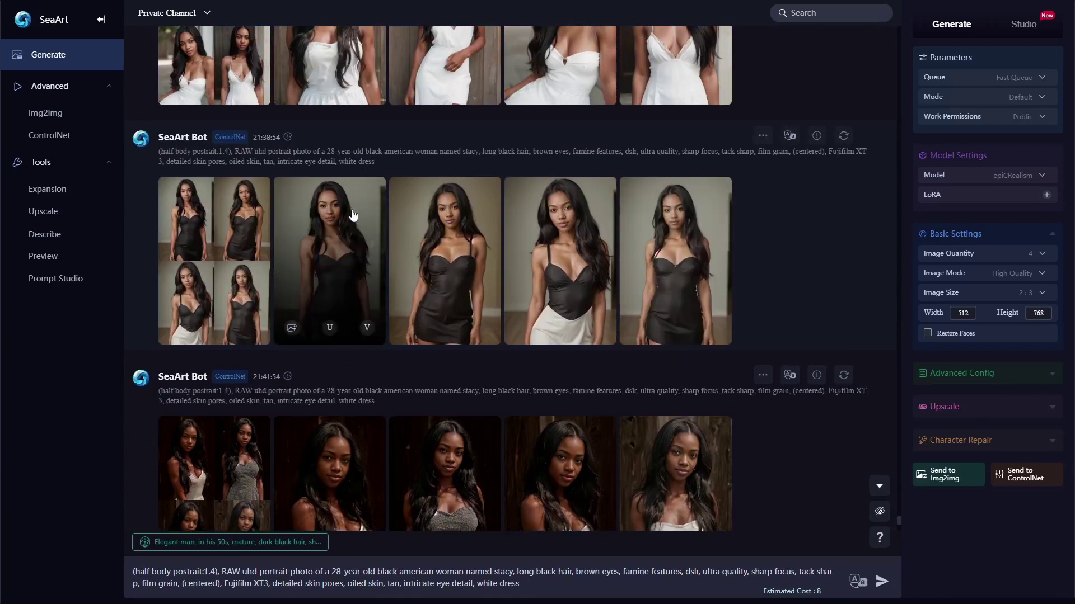
scroll(440, 379, down, 6)
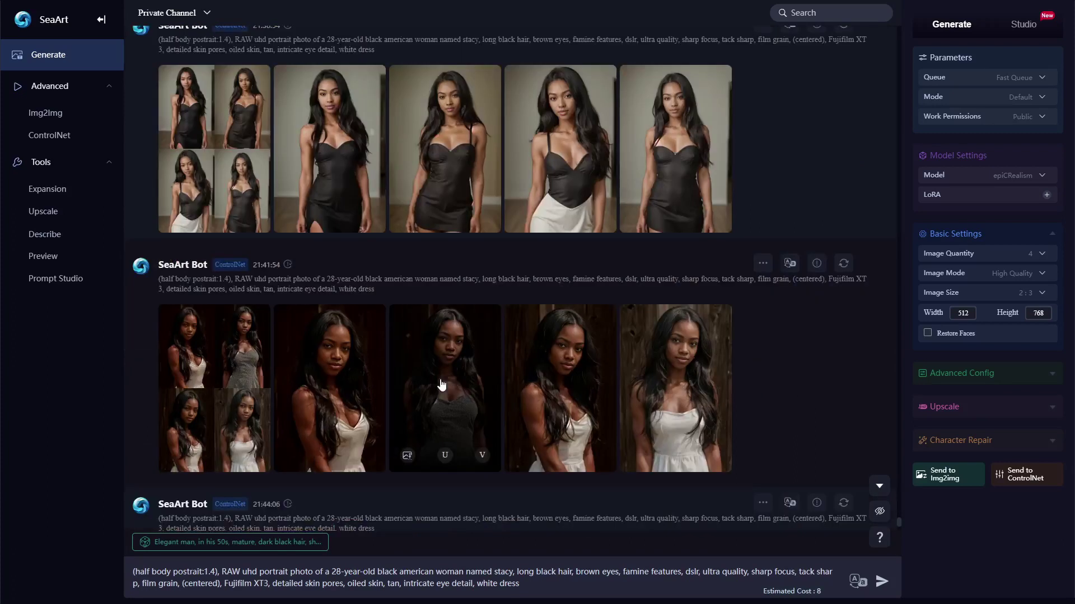
scroll(441, 385, up, 2)
scroll(442, 385, up, 15)
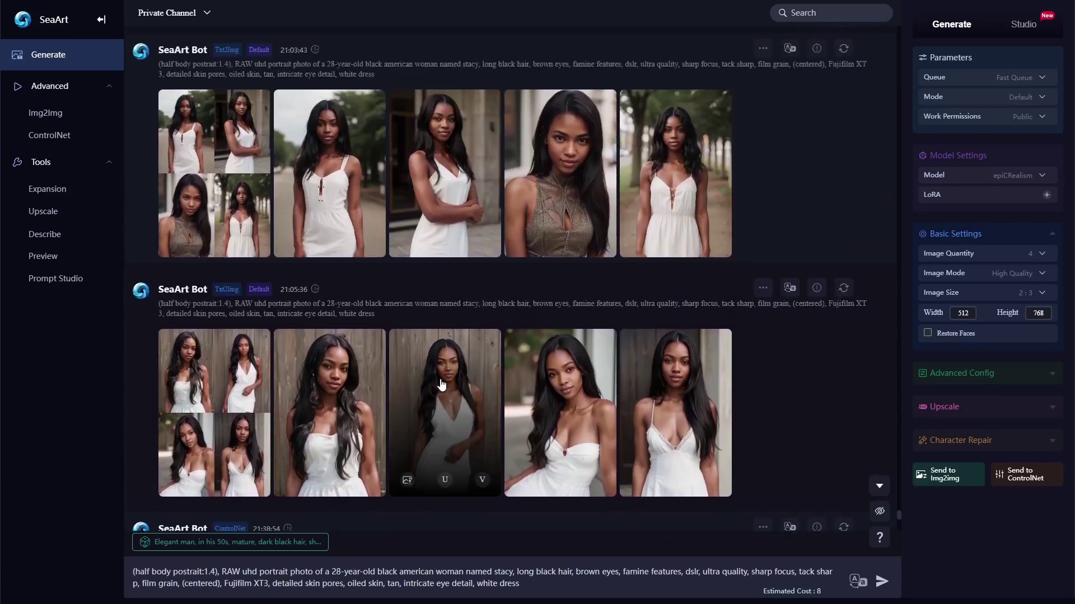
scroll(441, 385, up, 3)
scroll(442, 385, up, 2)
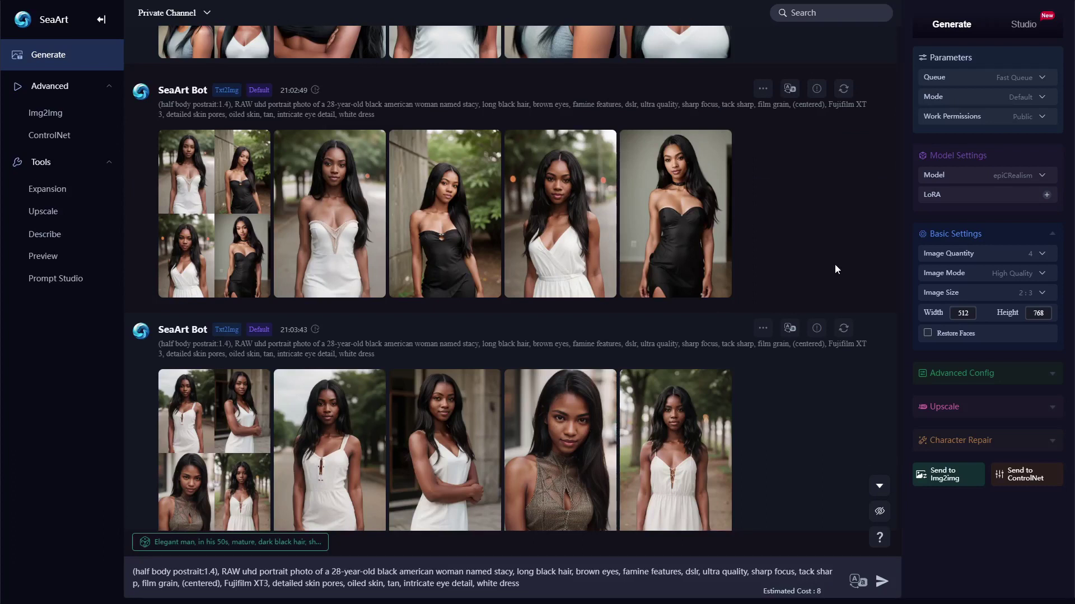
scroll(617, 395, down, 2)
scroll(617, 395, down, 15)
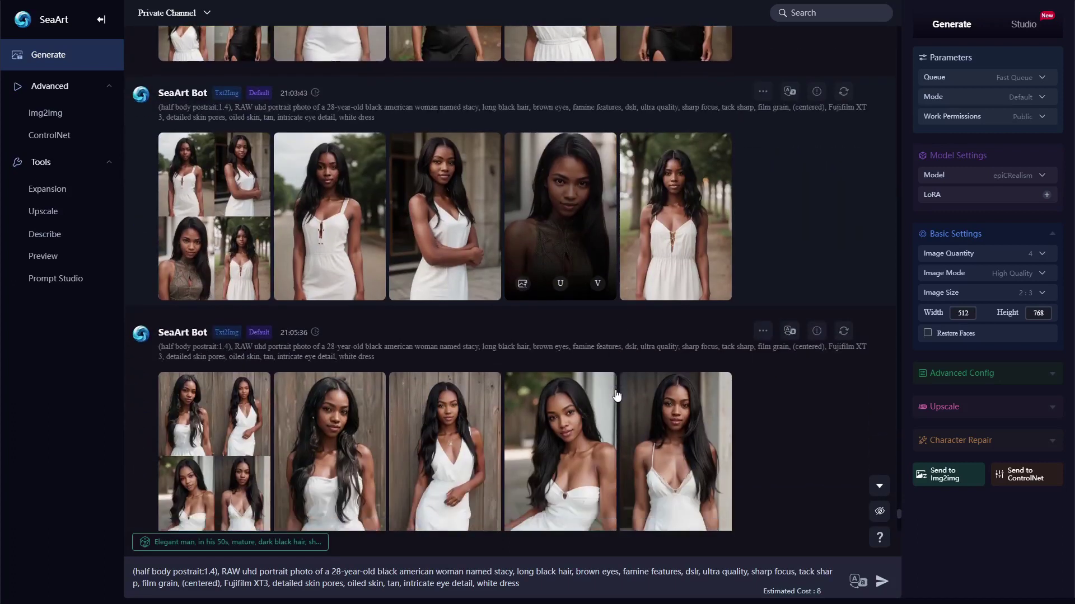
scroll(617, 395, down, 4)
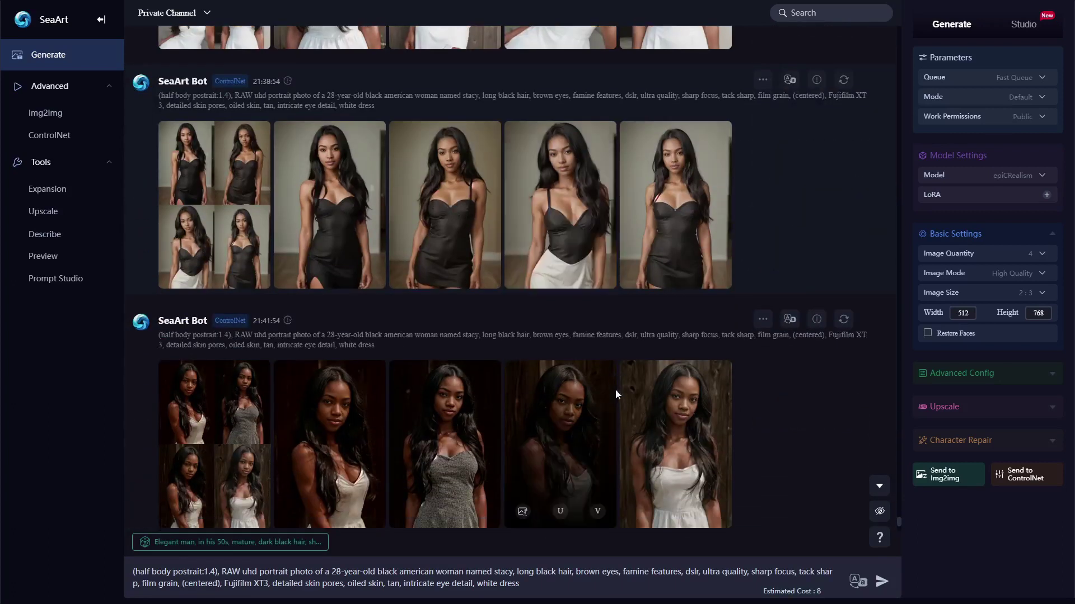
scroll(775, 402, down, 3)
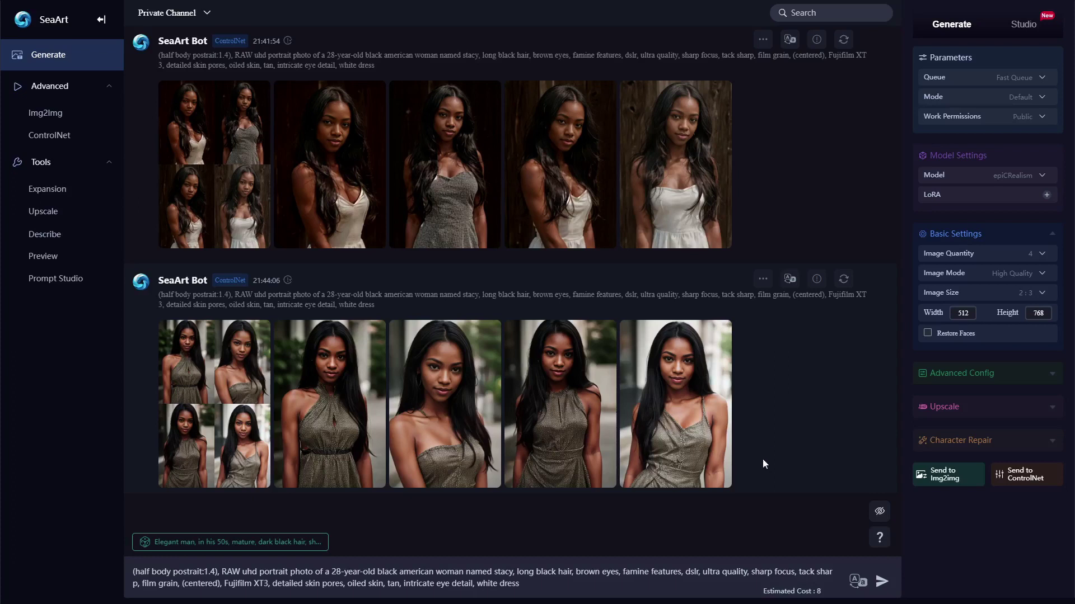
scroll(764, 463, up, 2)
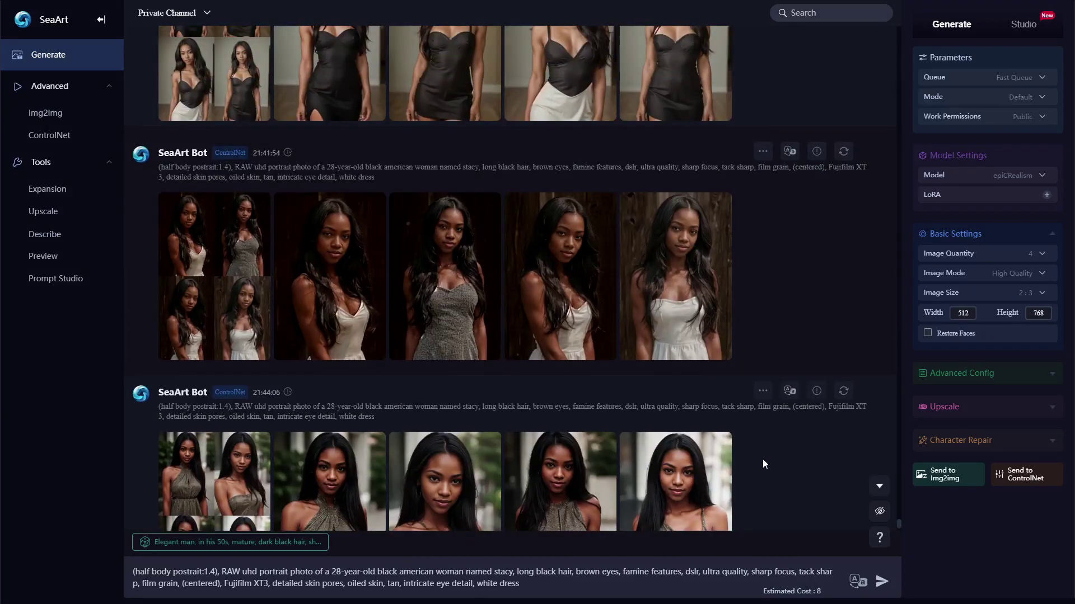